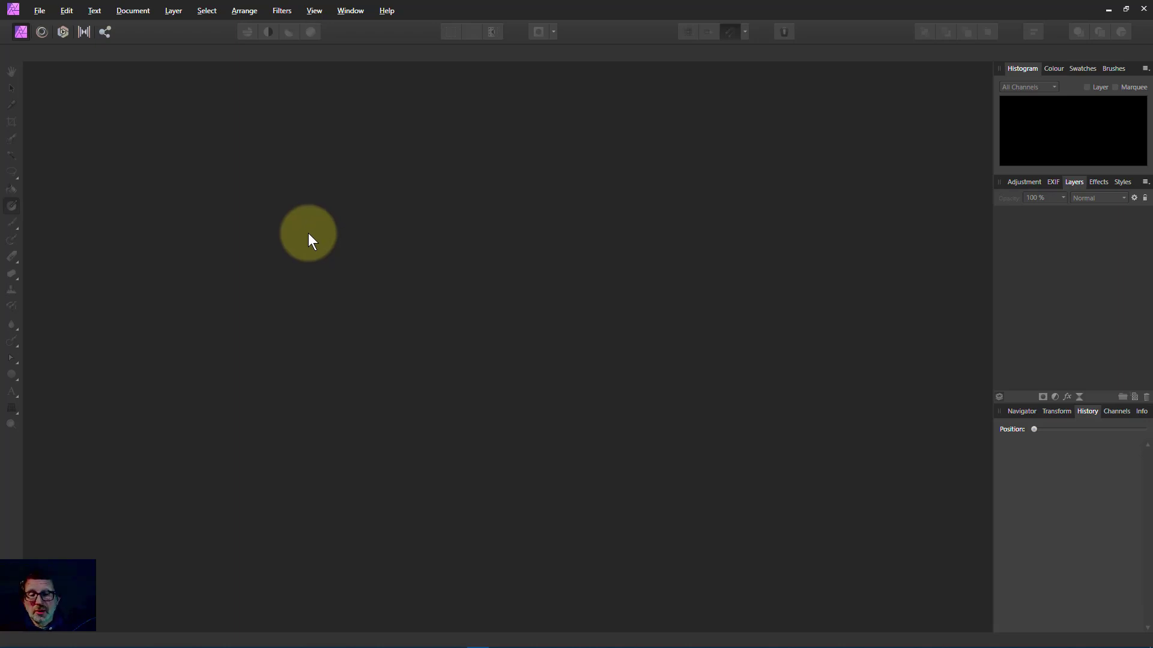
Create a new 1920×1080 transparent document and draw a large white circle from the page centre
click(41, 11)
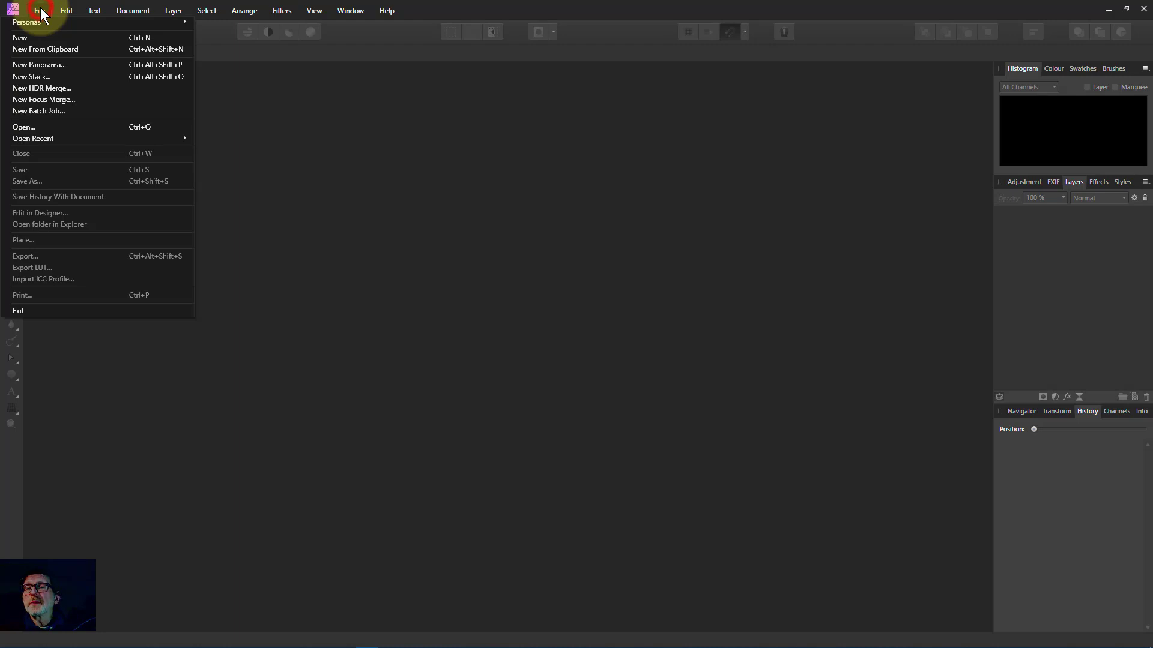
click(42, 40)
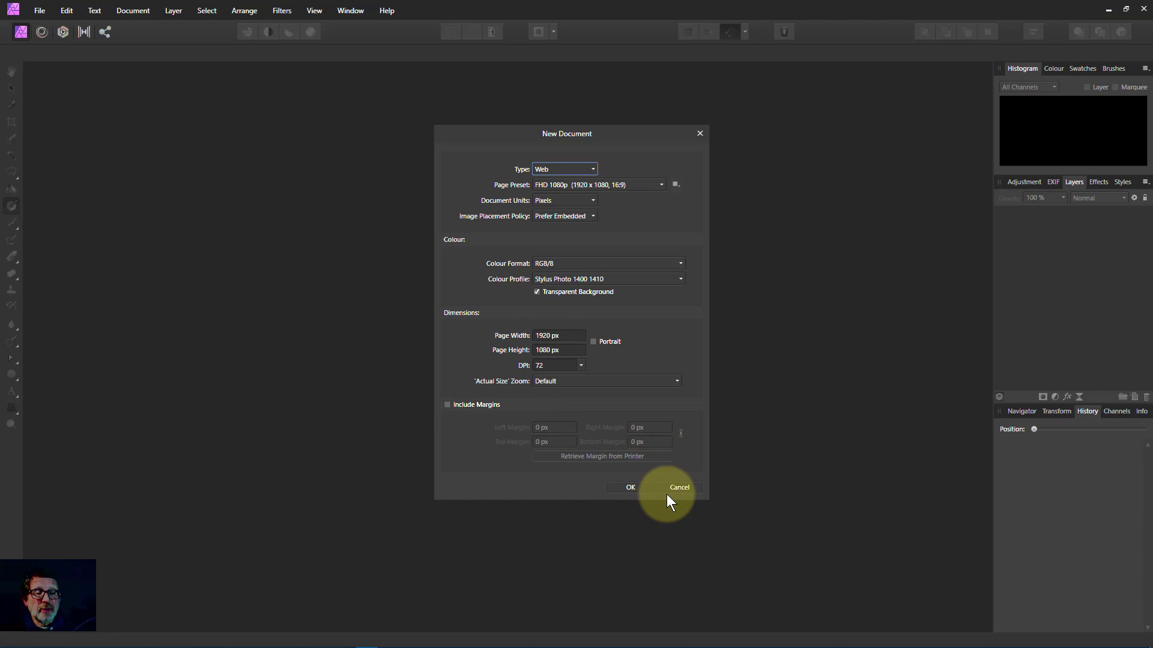
click(631, 487)
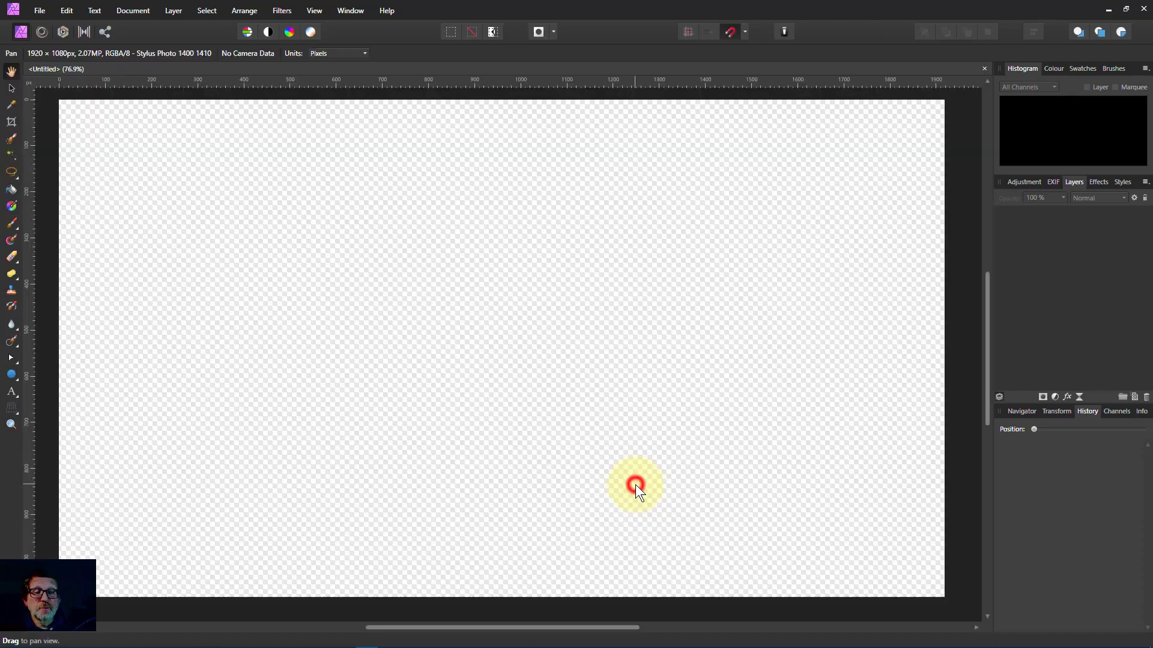
click(11, 374)
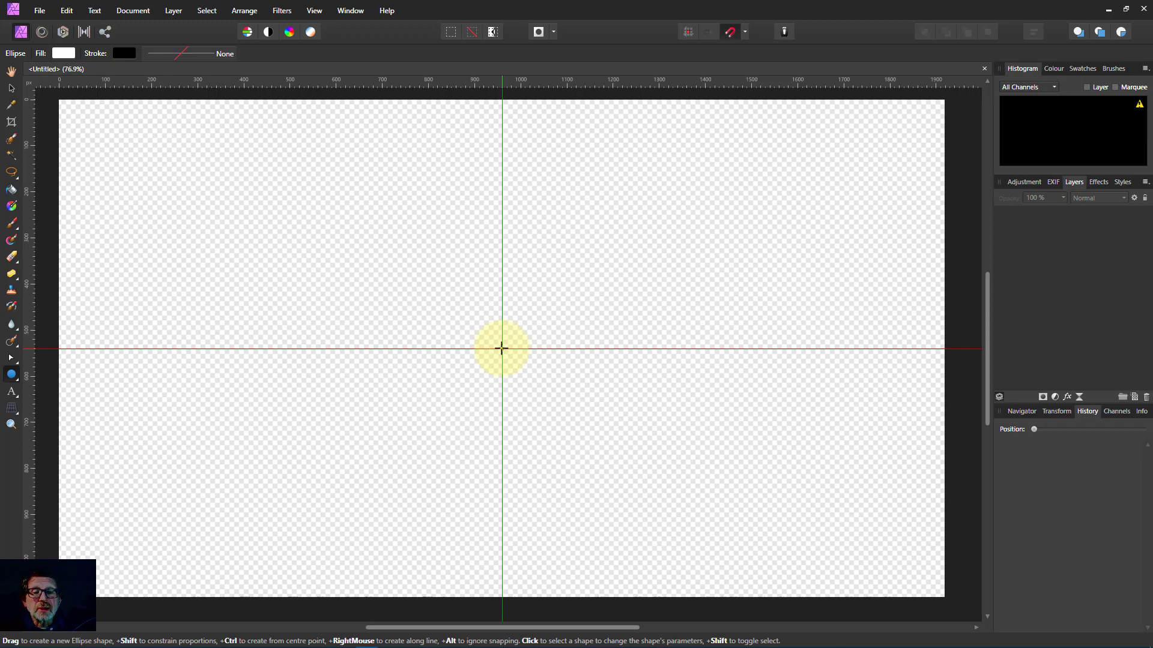
drag(501, 348, 756, 546)
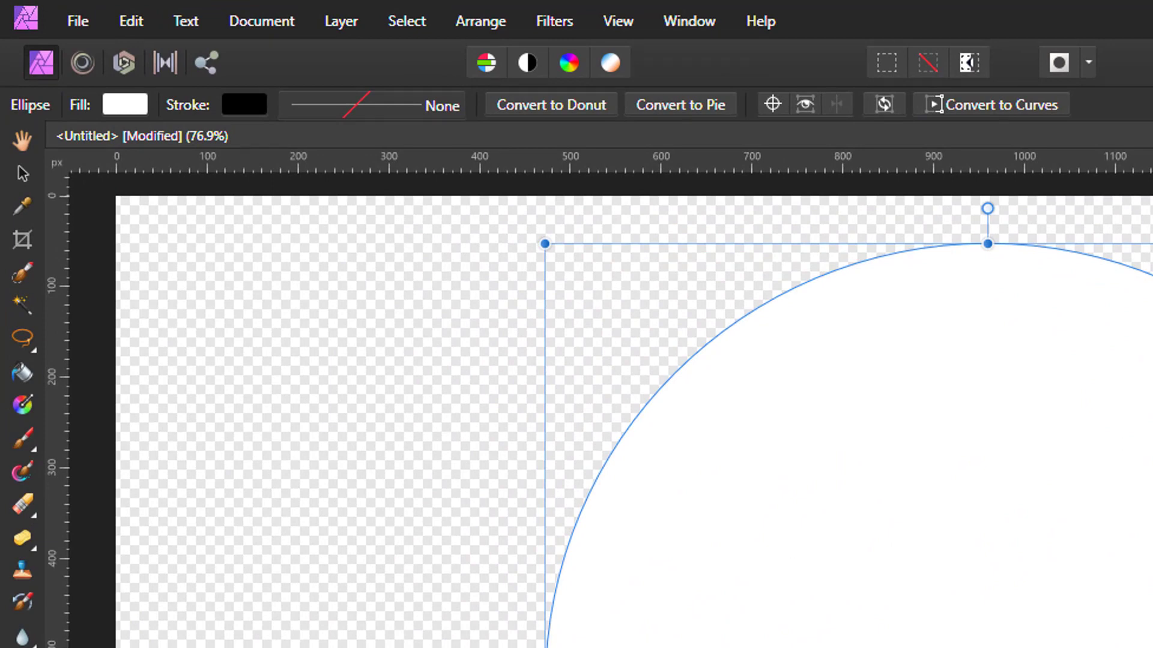
Change the circle's fill type to Conical gradient and bring up its gradient stops
click(26, 401)
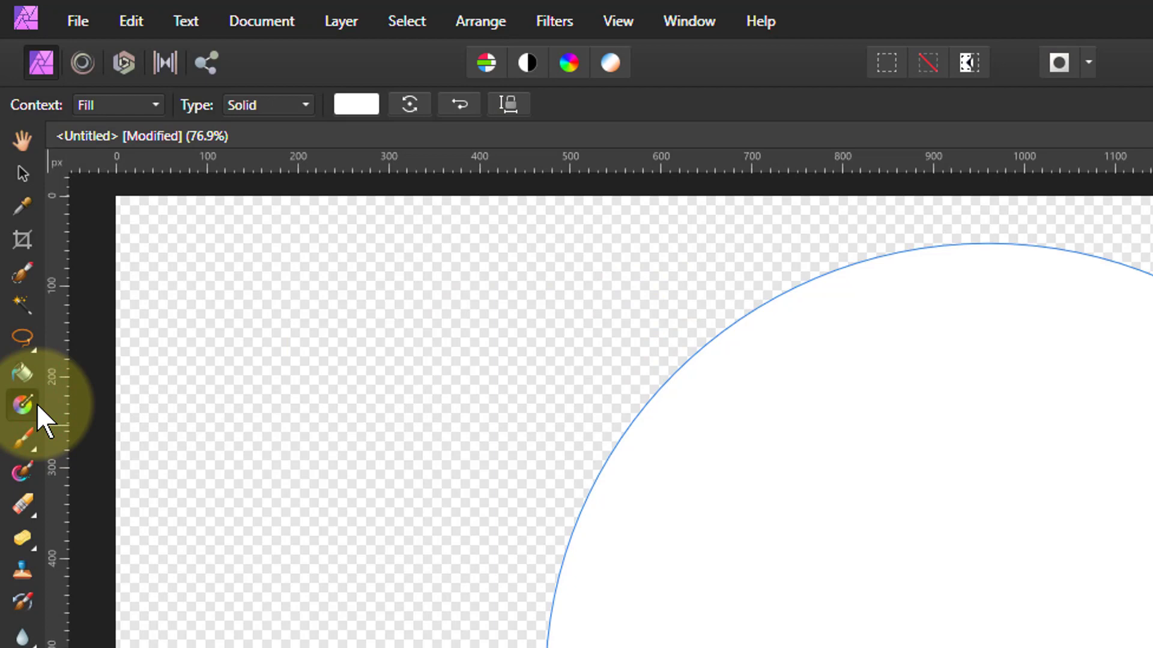
click(265, 102)
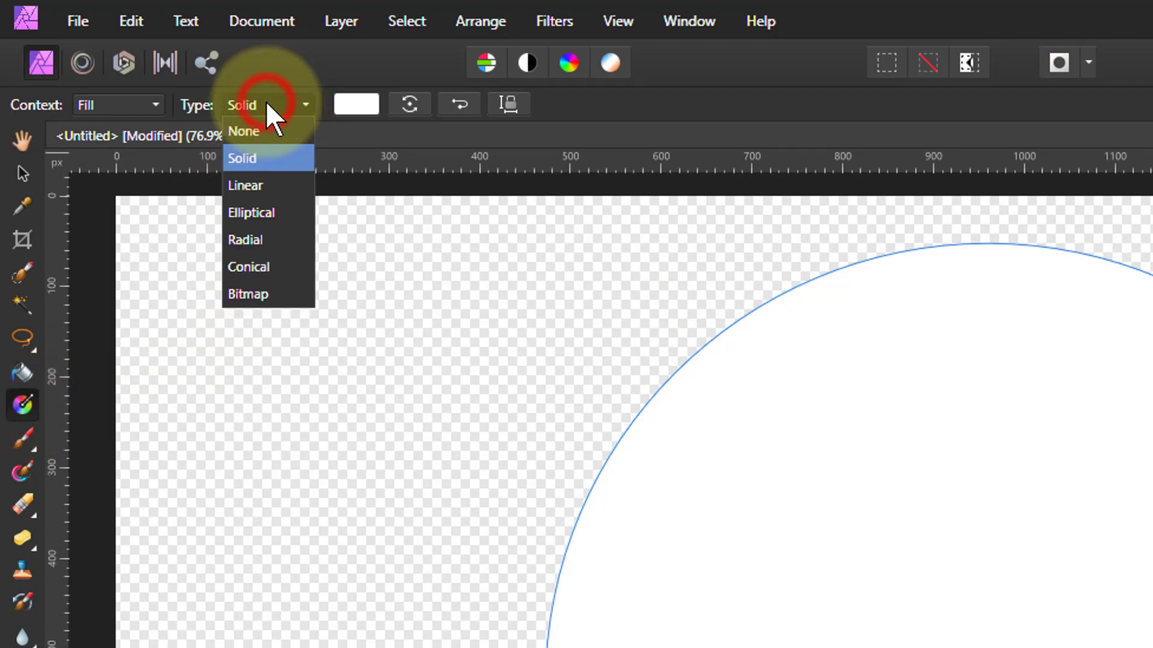
click(254, 267)
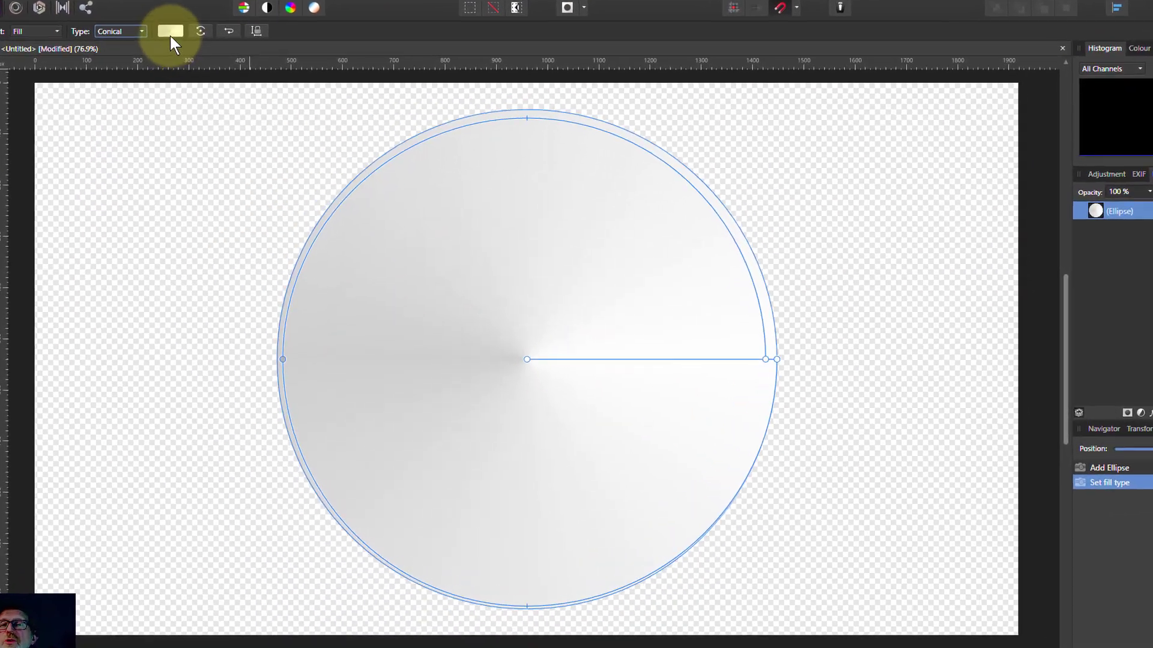
click(181, 53)
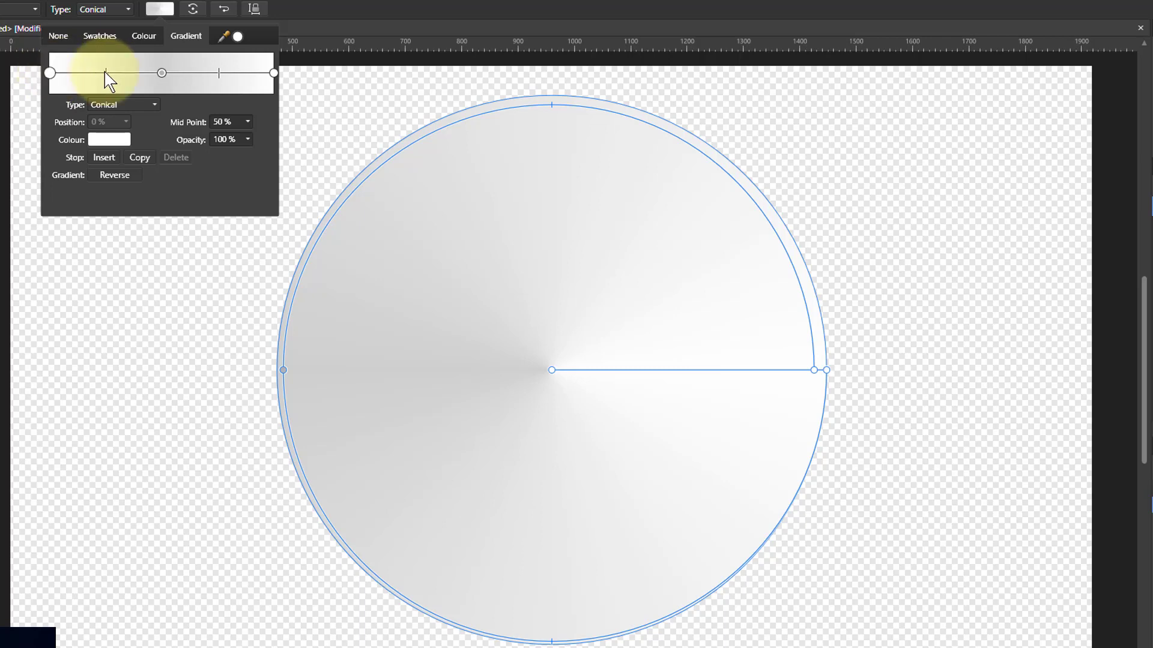
Remove the middle gradient stop and set the start stop to R255 G0 B0
drag(161, 76, 162, 107)
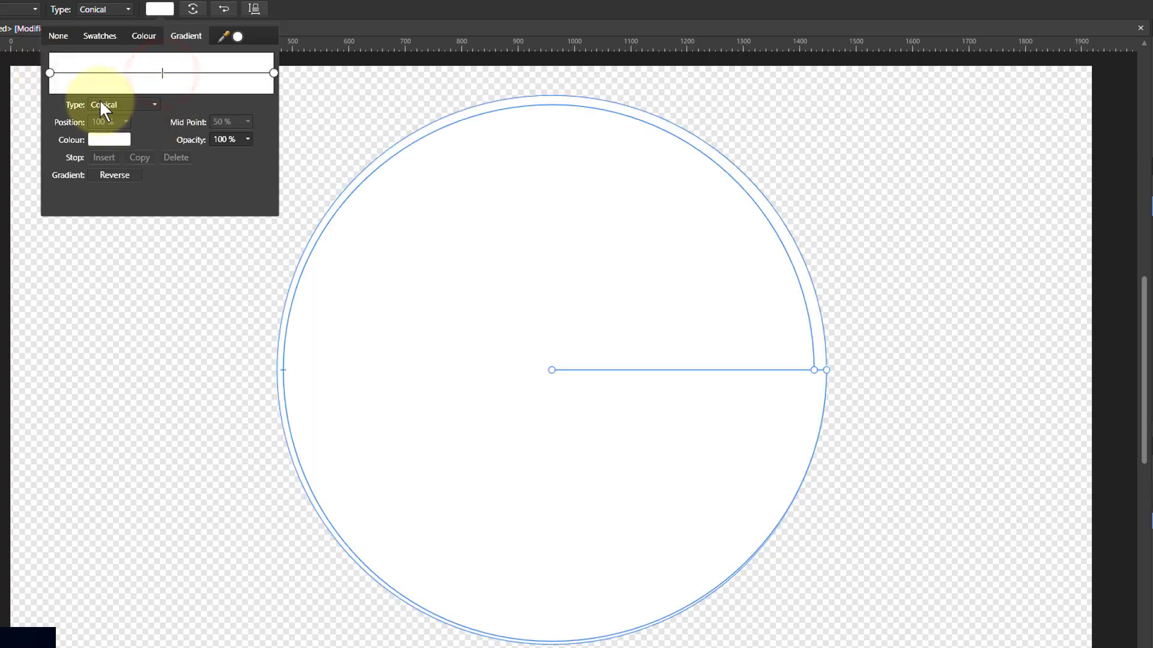
click(50, 73)
click(100, 139)
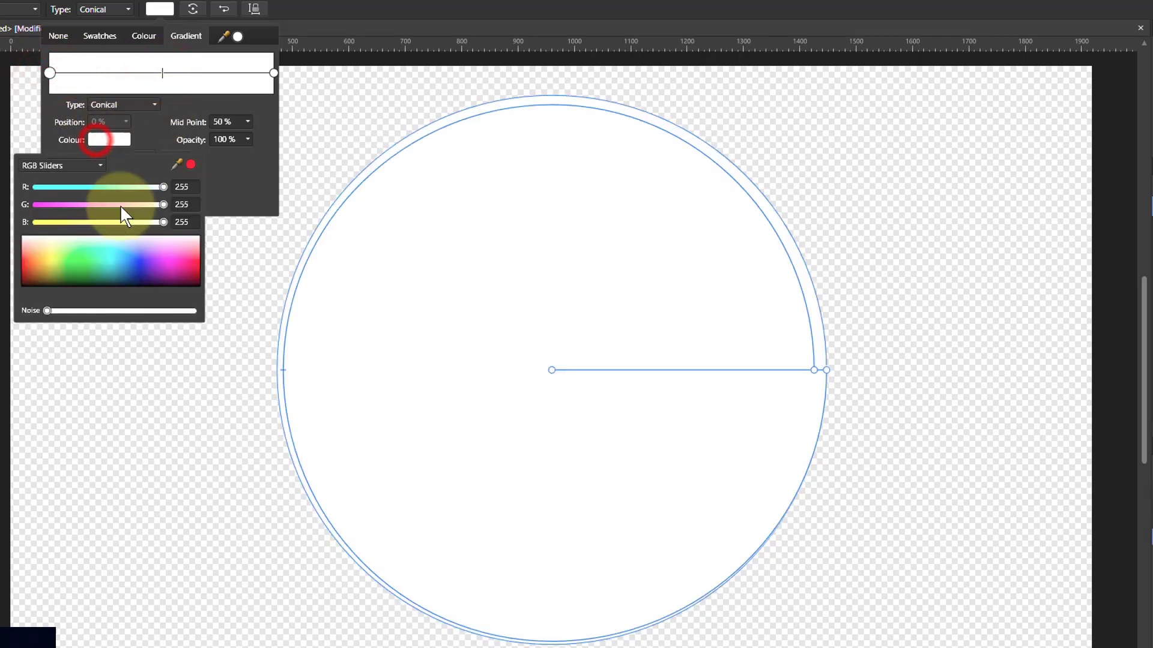
drag(164, 204, 34, 205)
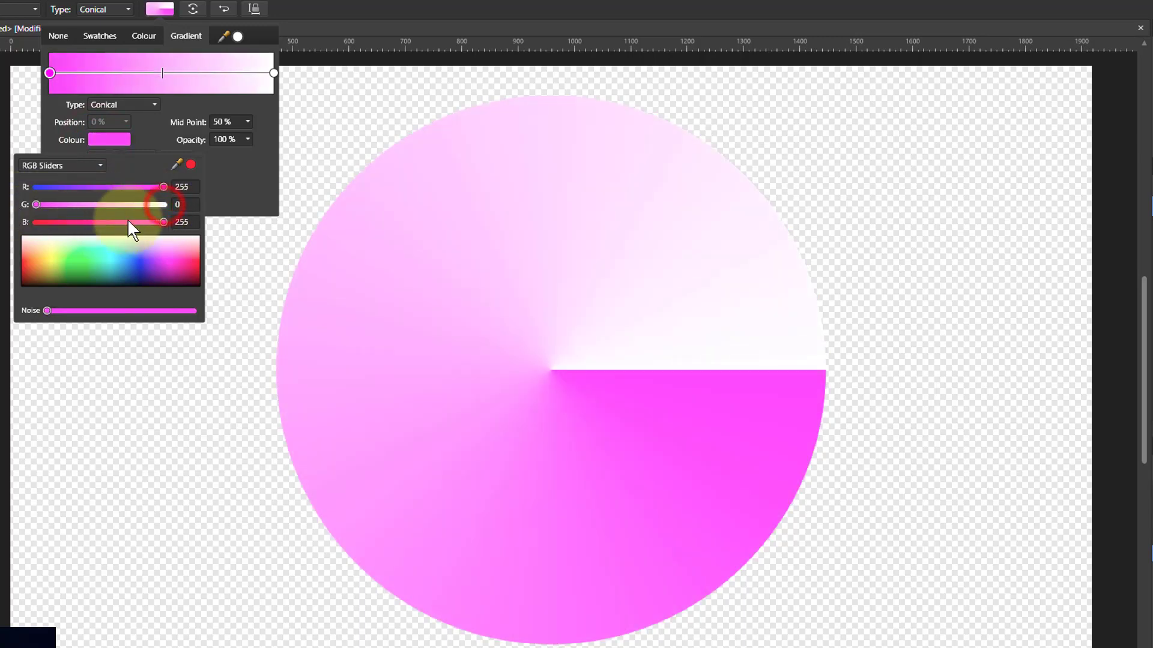
drag(163, 222, 36, 222)
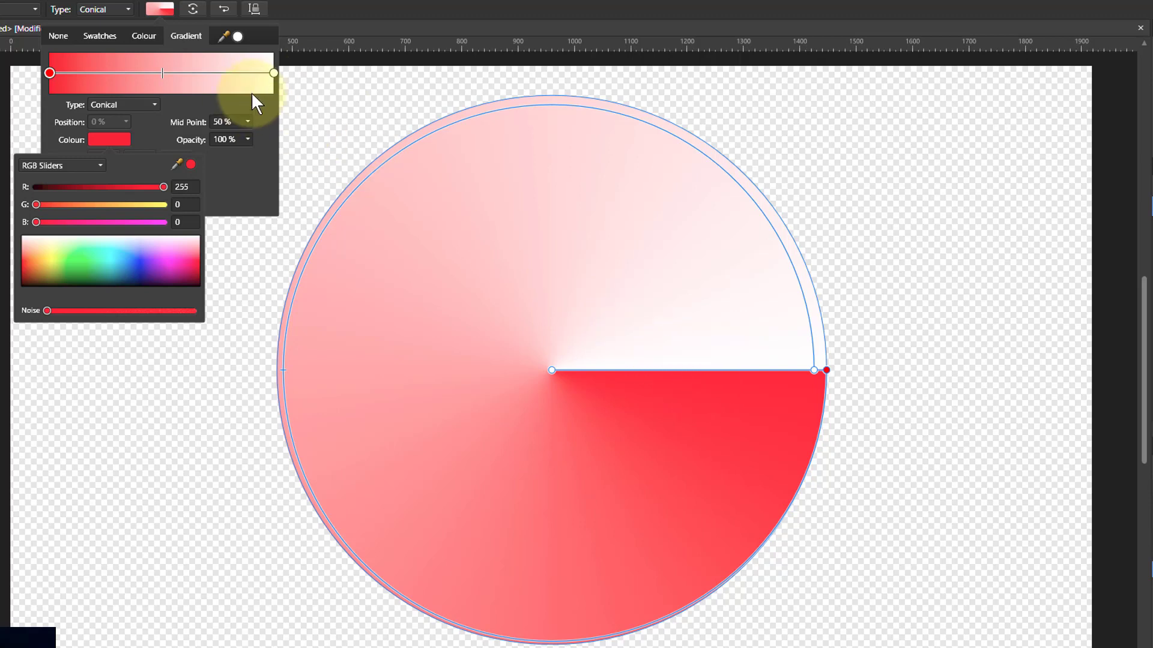
click(274, 73)
click(101, 142)
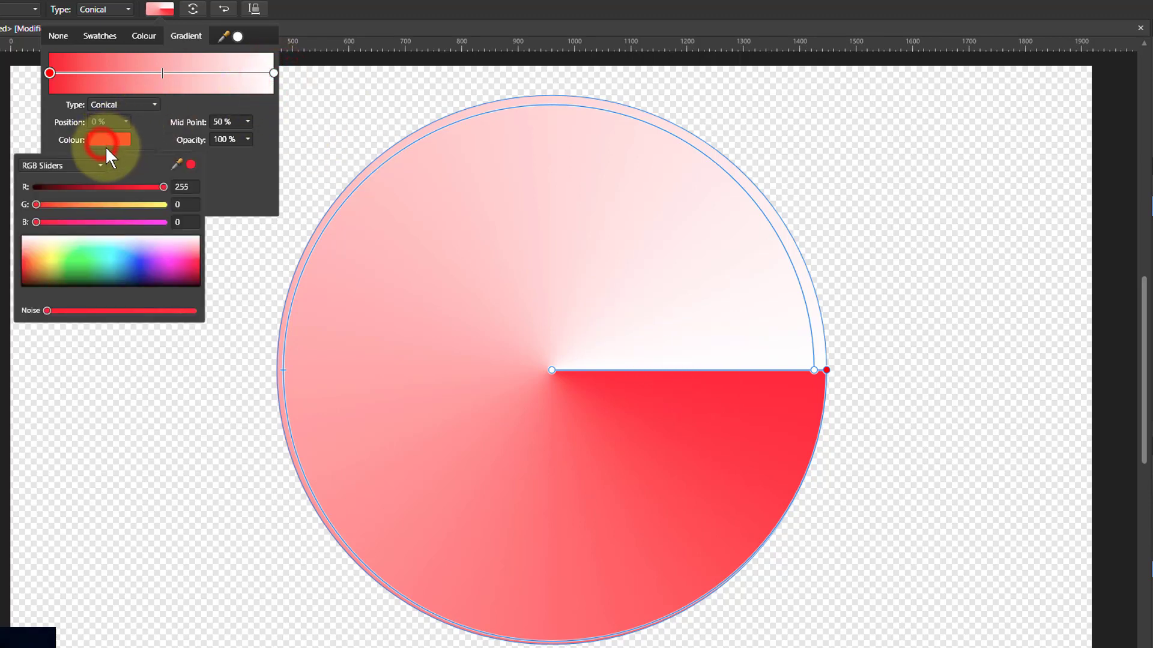
click(273, 74)
Set the end gradient stop to red as well (R255 G0 B0)
click(274, 72)
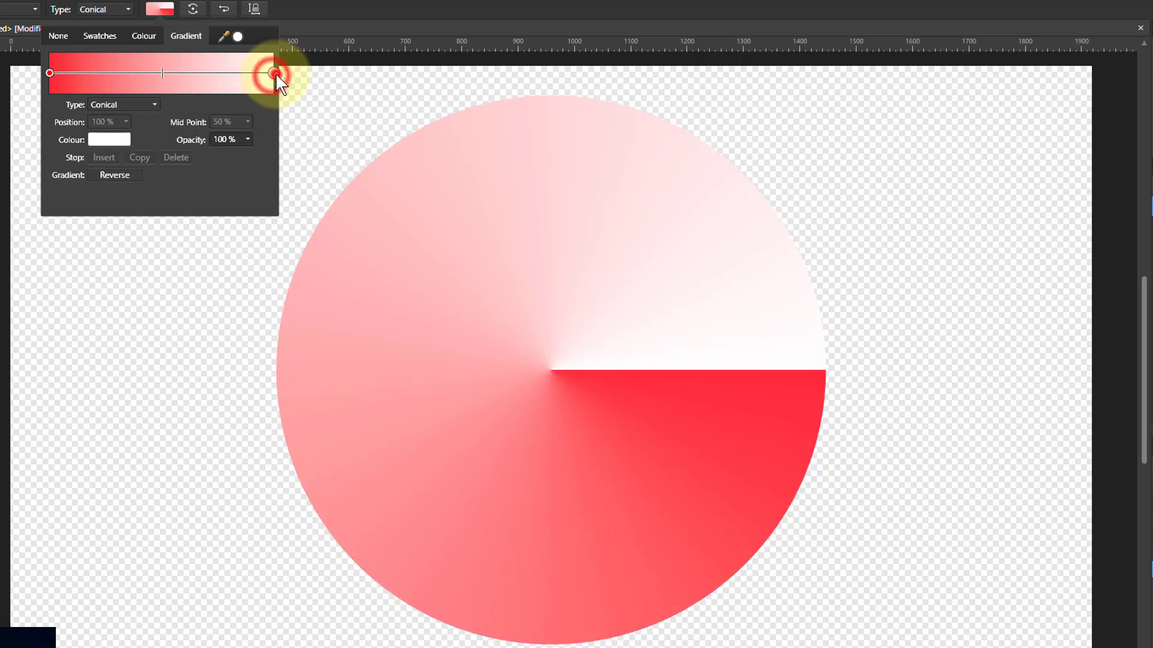
click(116, 141)
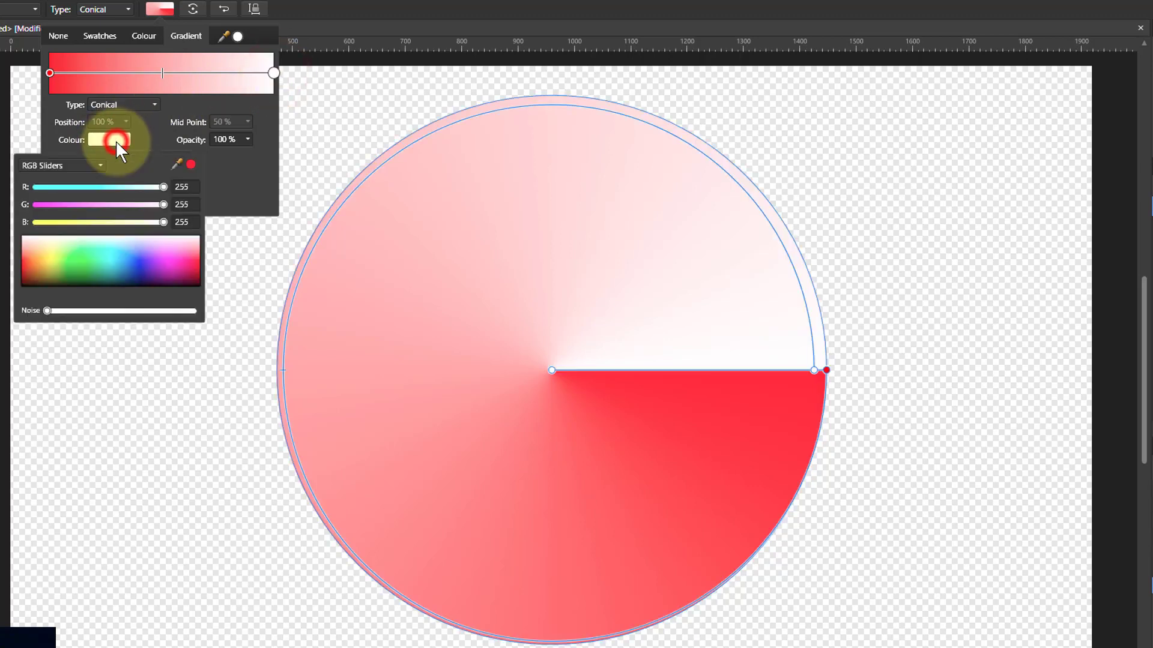
drag(163, 204, 24, 205)
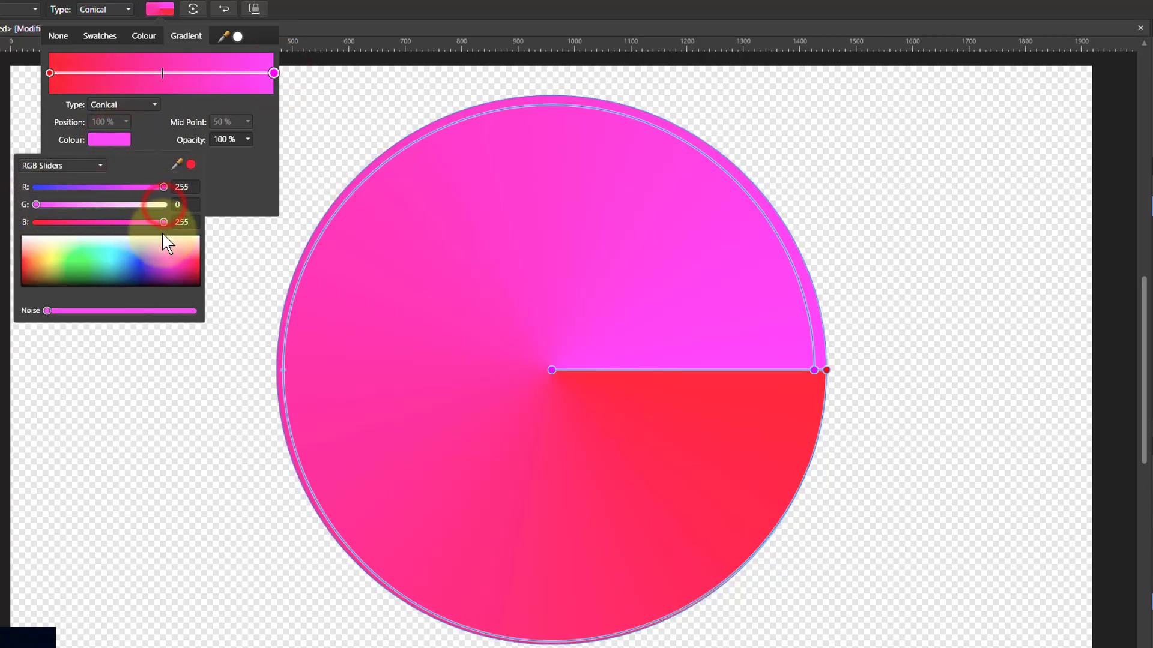
drag(163, 222, 33, 222)
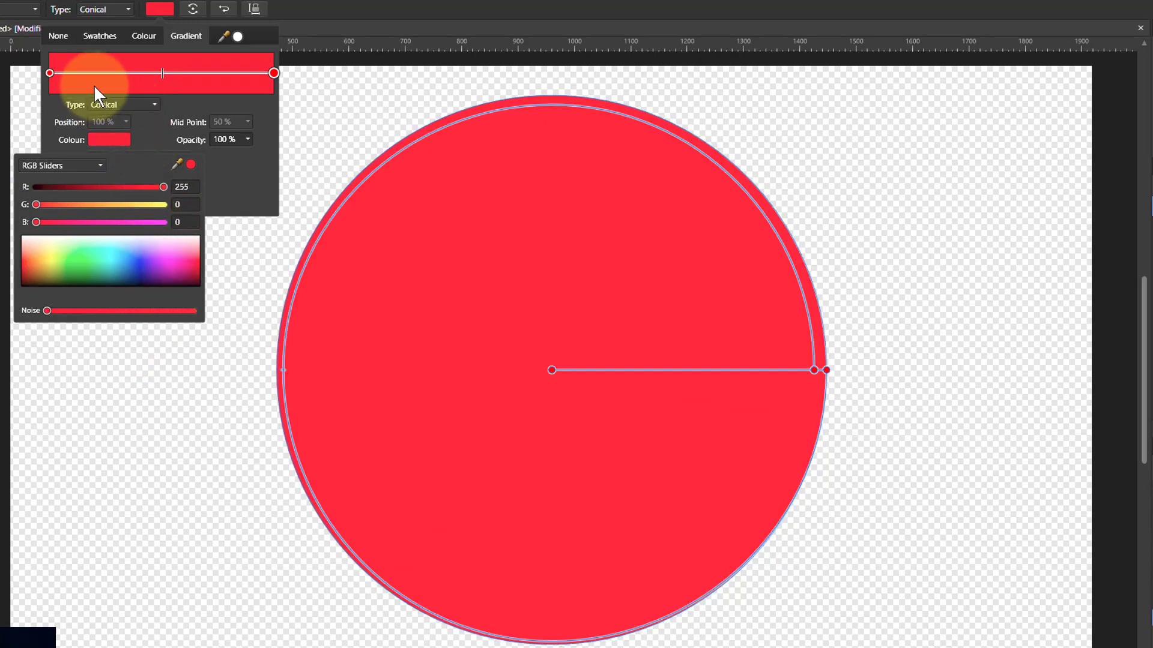
Add a gradient stop at 33% and make it pure green (R0 G255 B0)
click(106, 71)
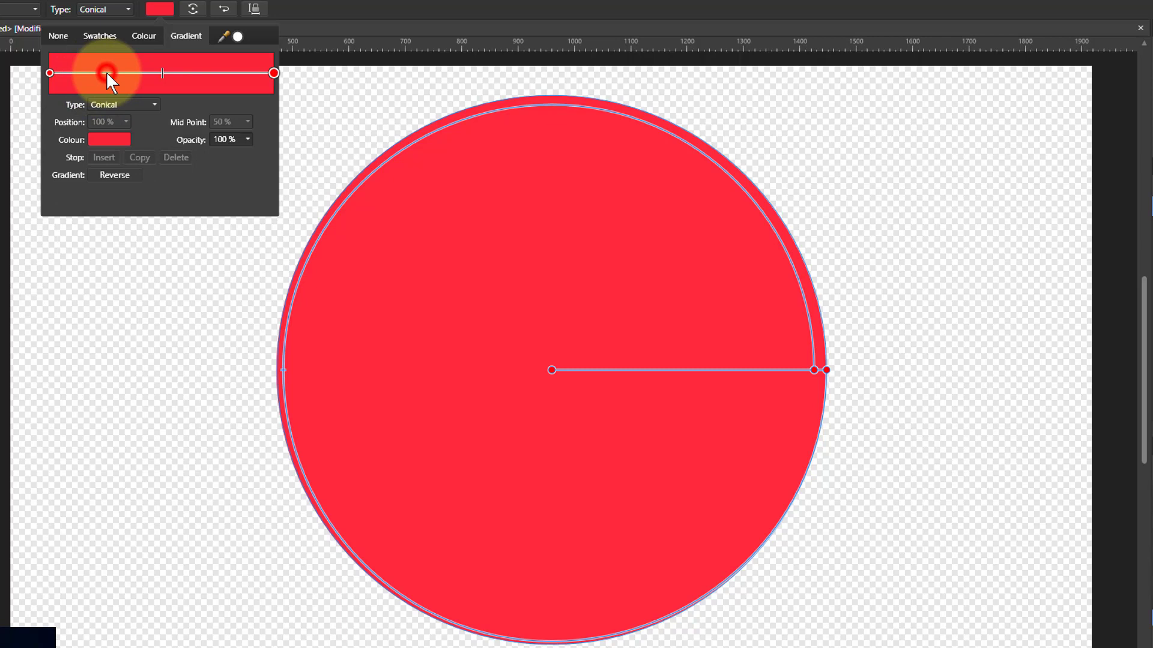
click(106, 71)
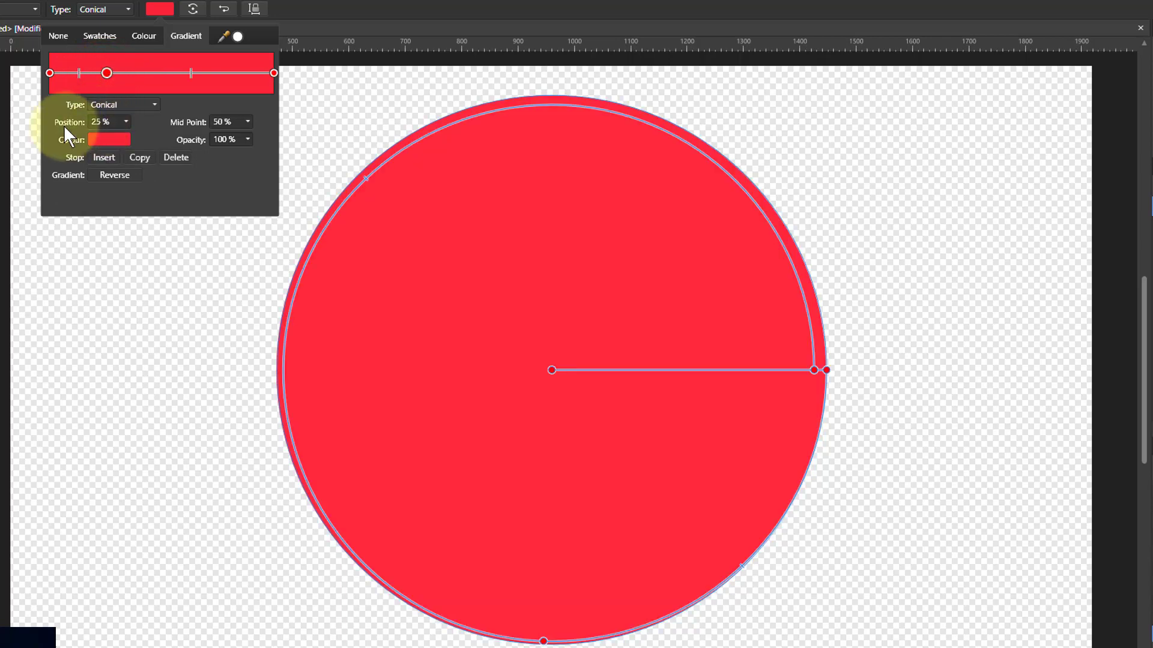
click(122, 122)
text(33)
key(Return)
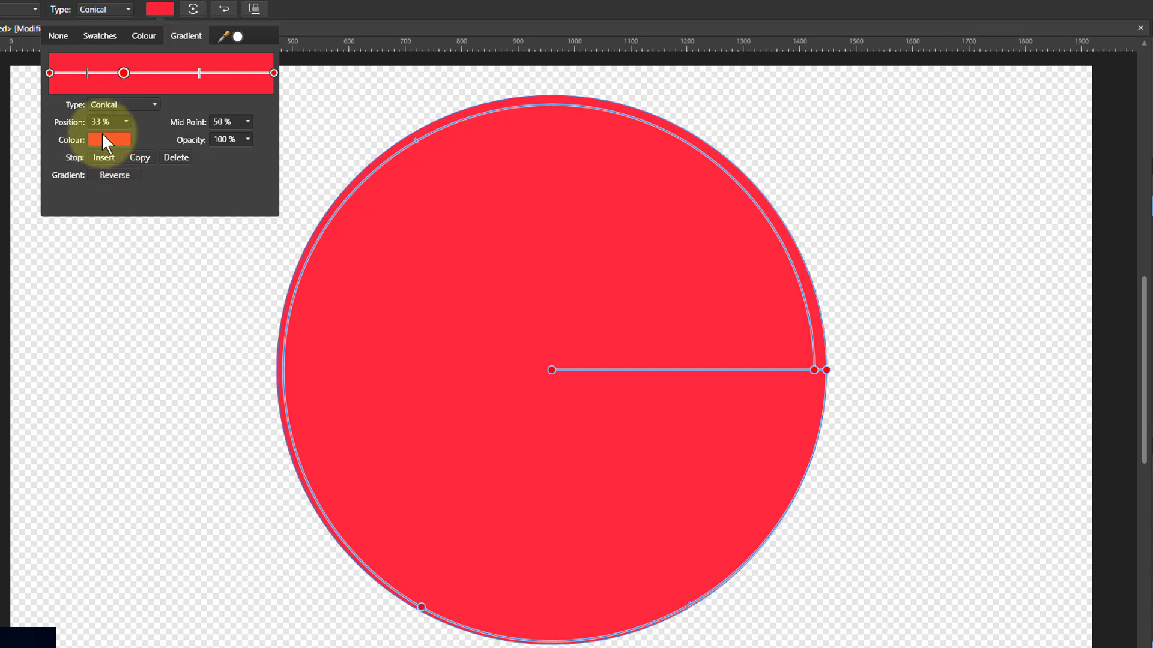
click(106, 141)
drag(77, 205, 3, 204)
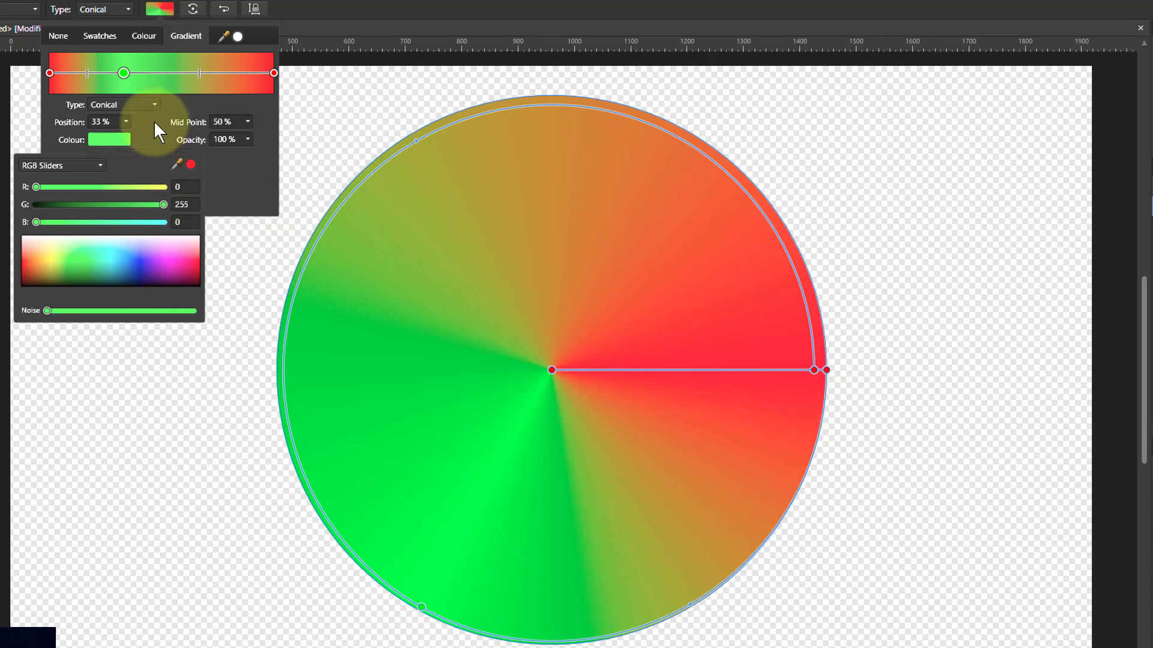
click(188, 72)
Add a gradient stop at 66% and make it pure blue (R0 G0 B255)
click(187, 73)
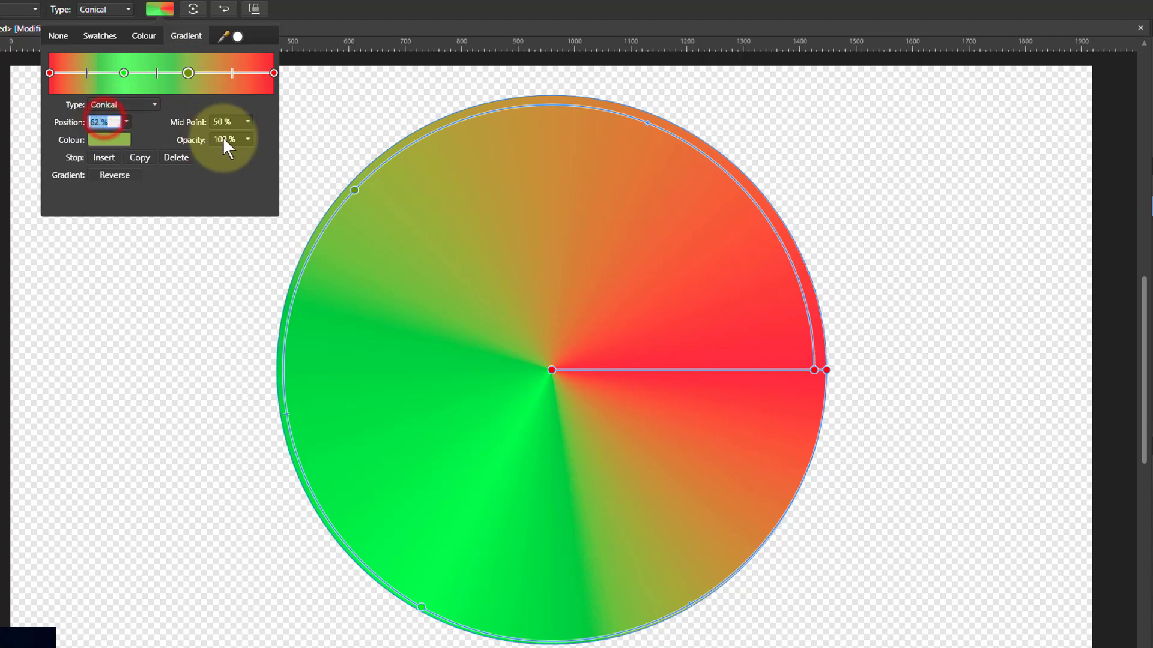
text(66)
key(Return)
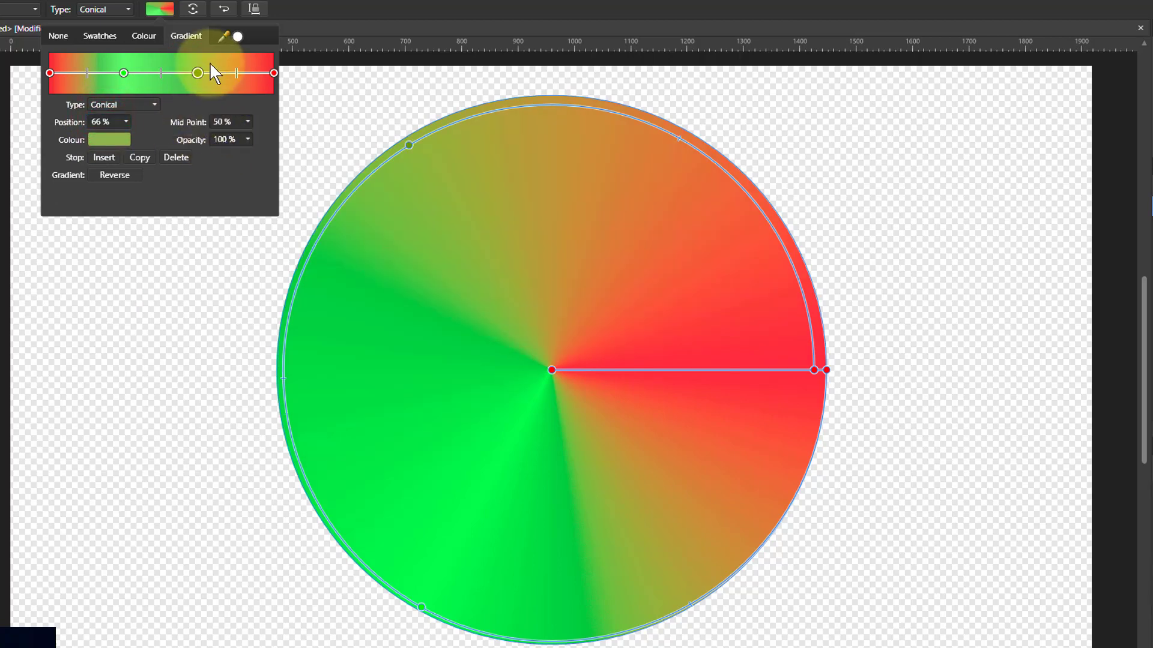
click(95, 139)
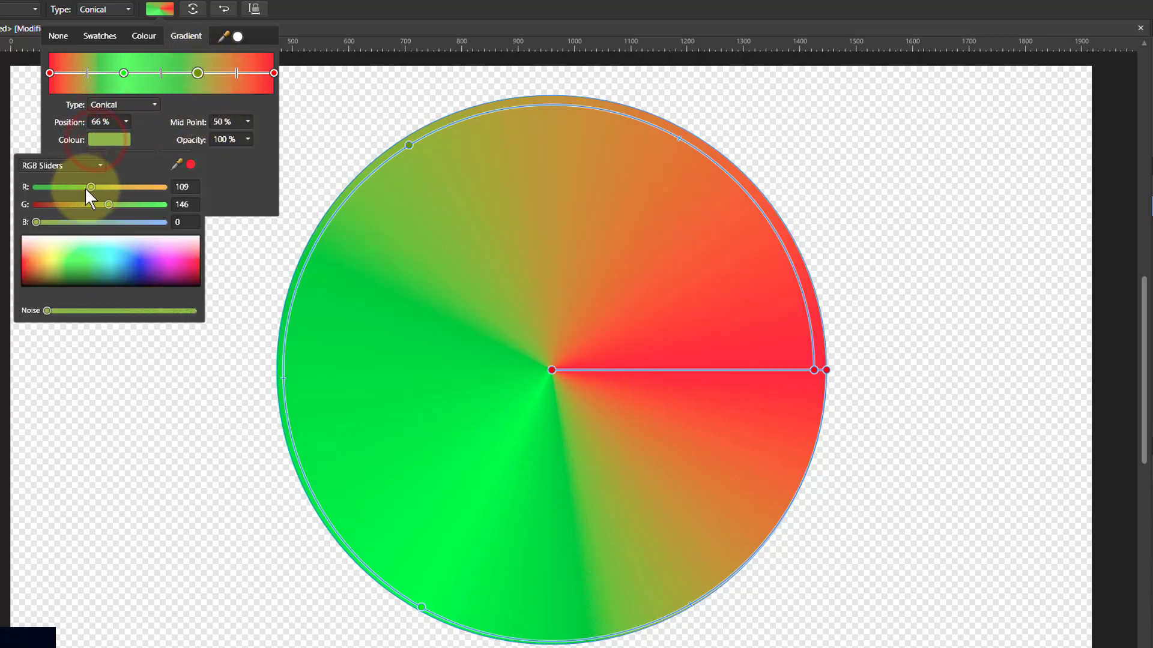
drag(36, 222, 198, 225)
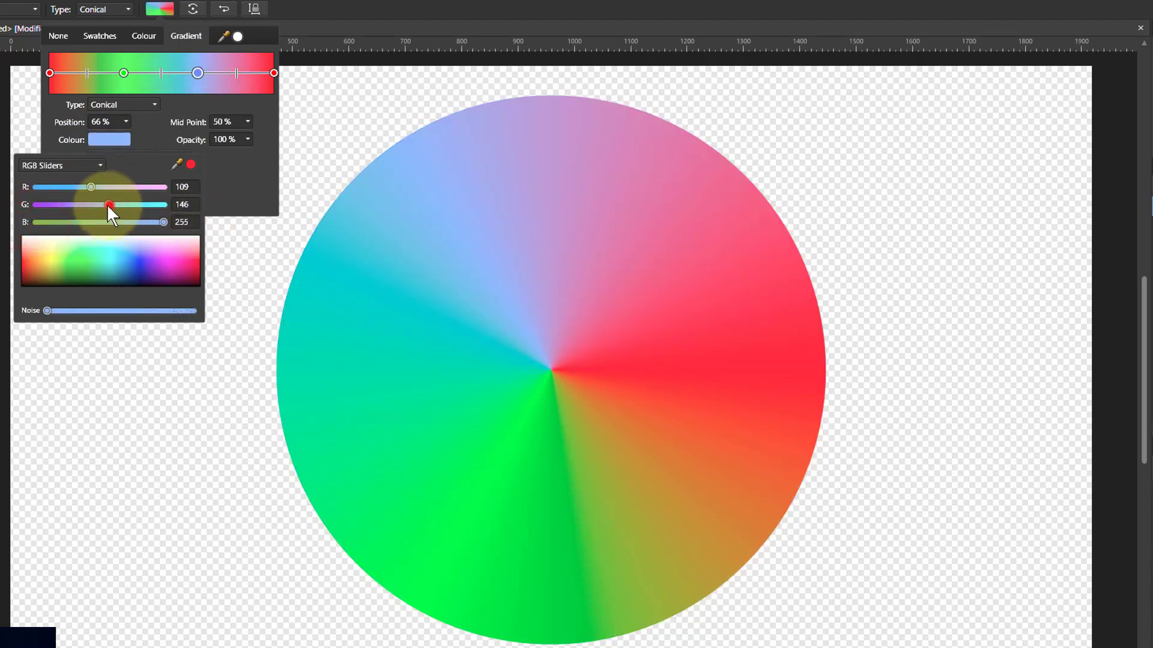
drag(109, 205, 48, 187)
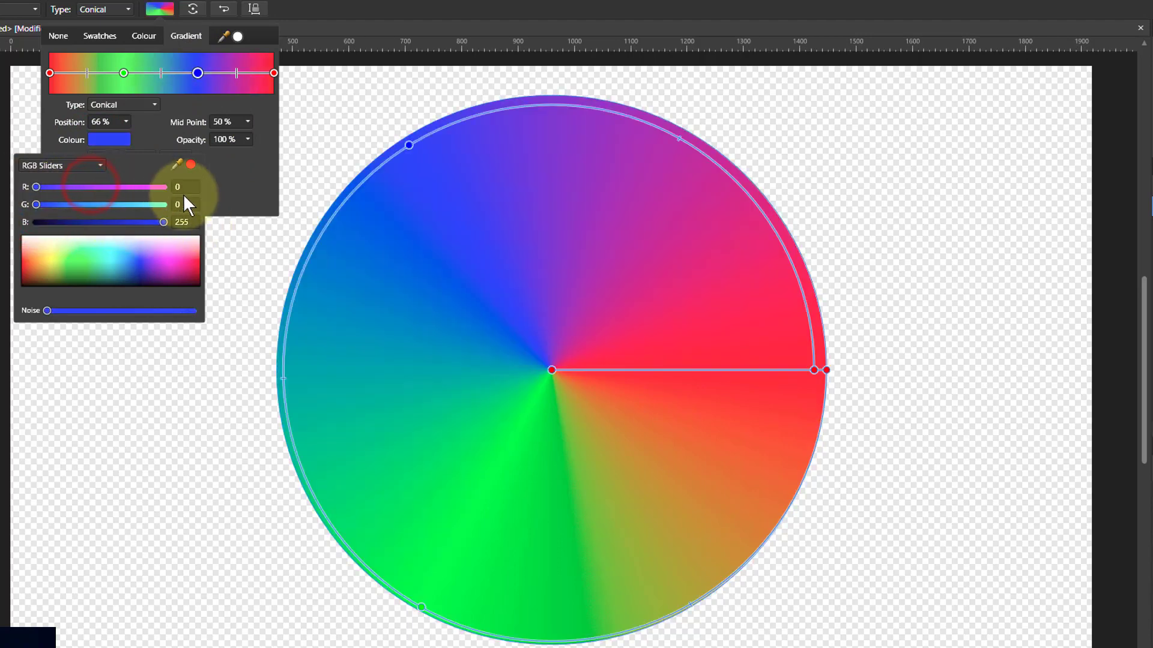
click(235, 196)
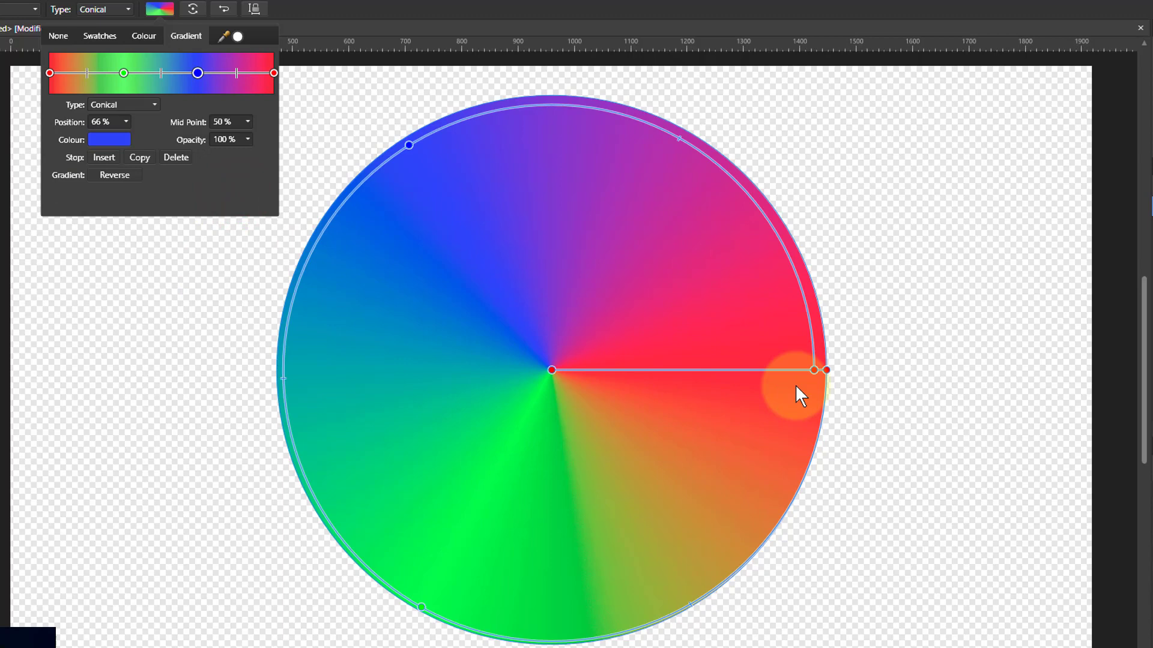
Drag the gradient's end handle up so the wheel's red seam points to the circle's top
drag(827, 372, 551, 104)
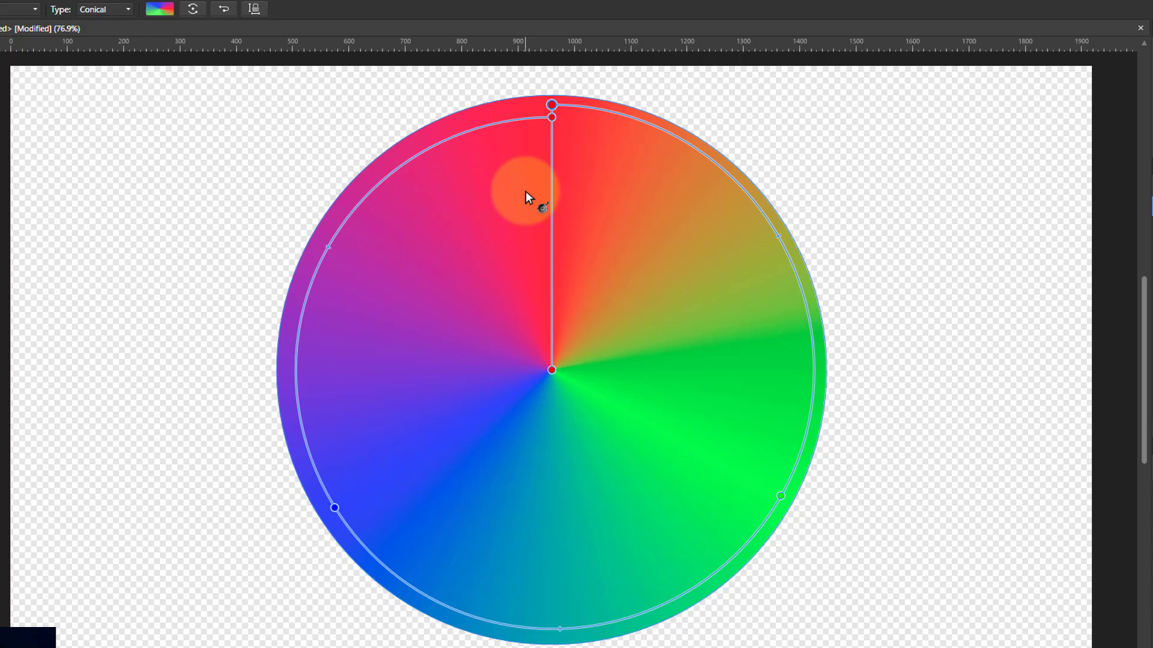
Add a gradient stop at 17% and make it pure yellow (R255 G255 B0)
click(159, 12)
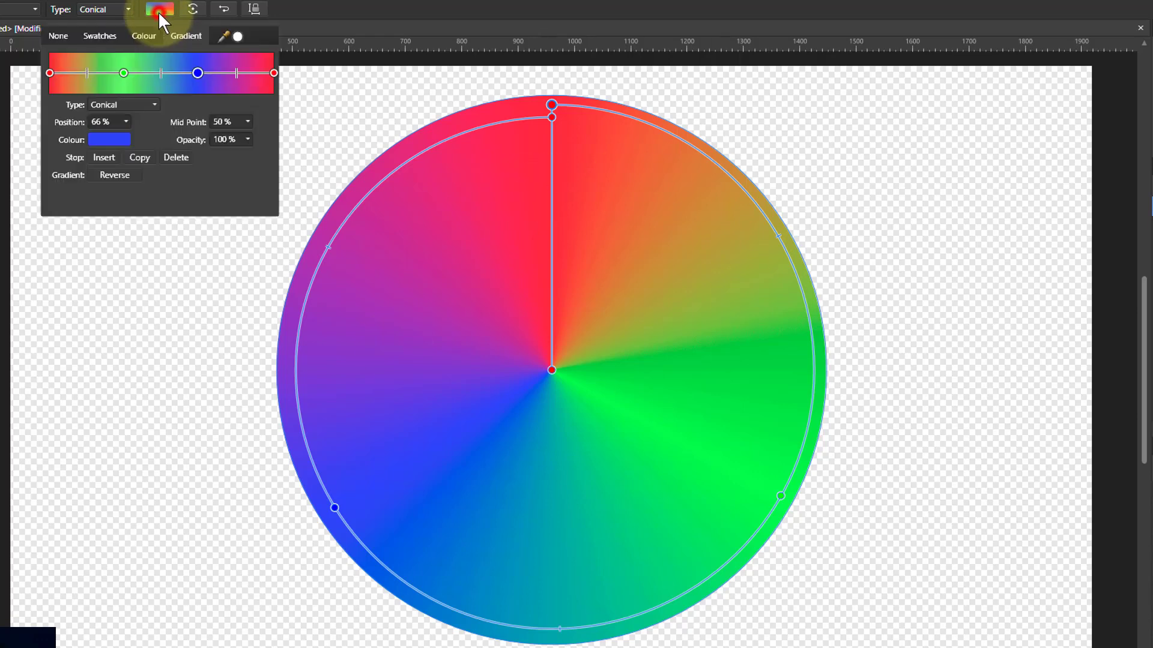
click(95, 73)
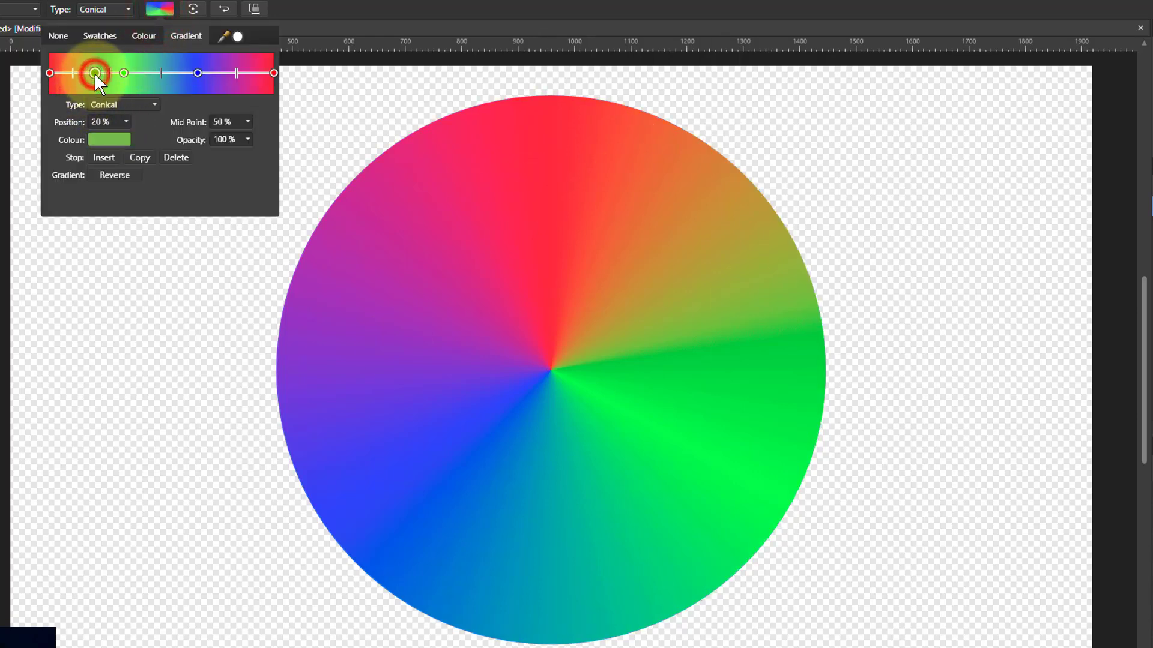
drag(95, 73, 85, 74)
click(95, 116)
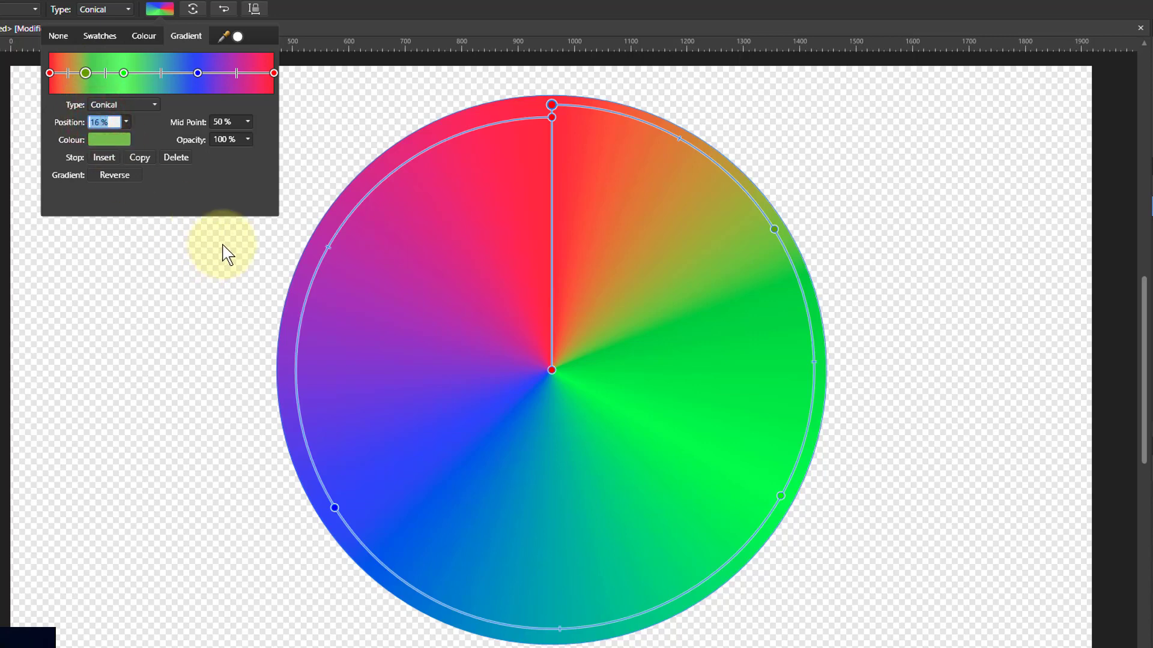
text(17)
key(Return)
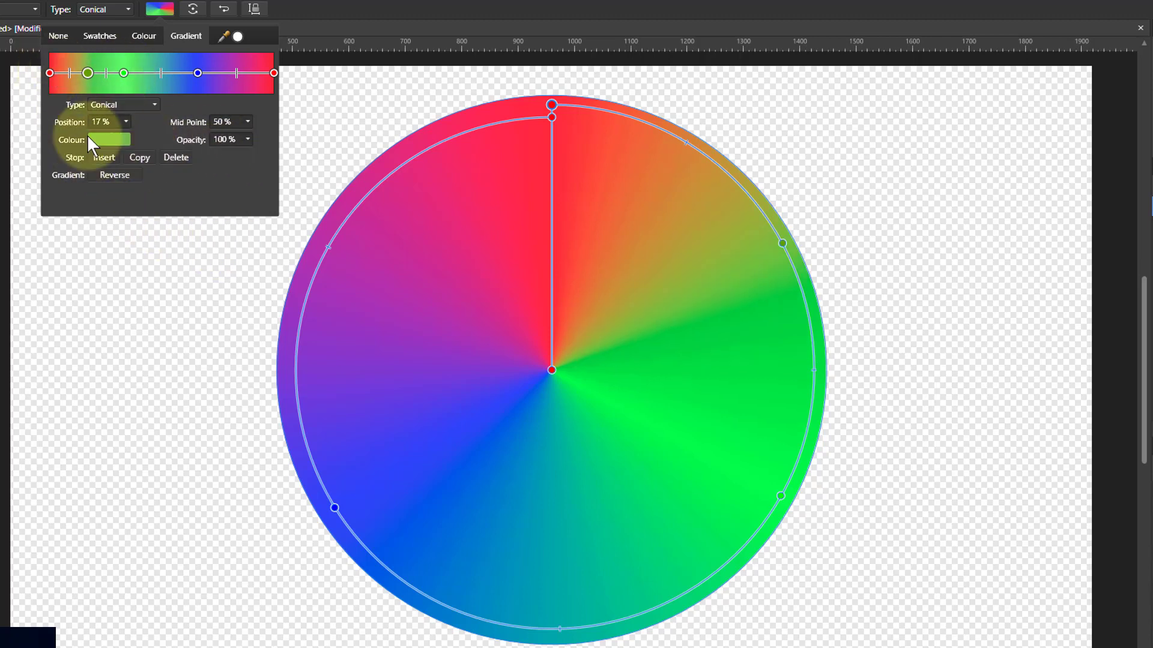
click(116, 141)
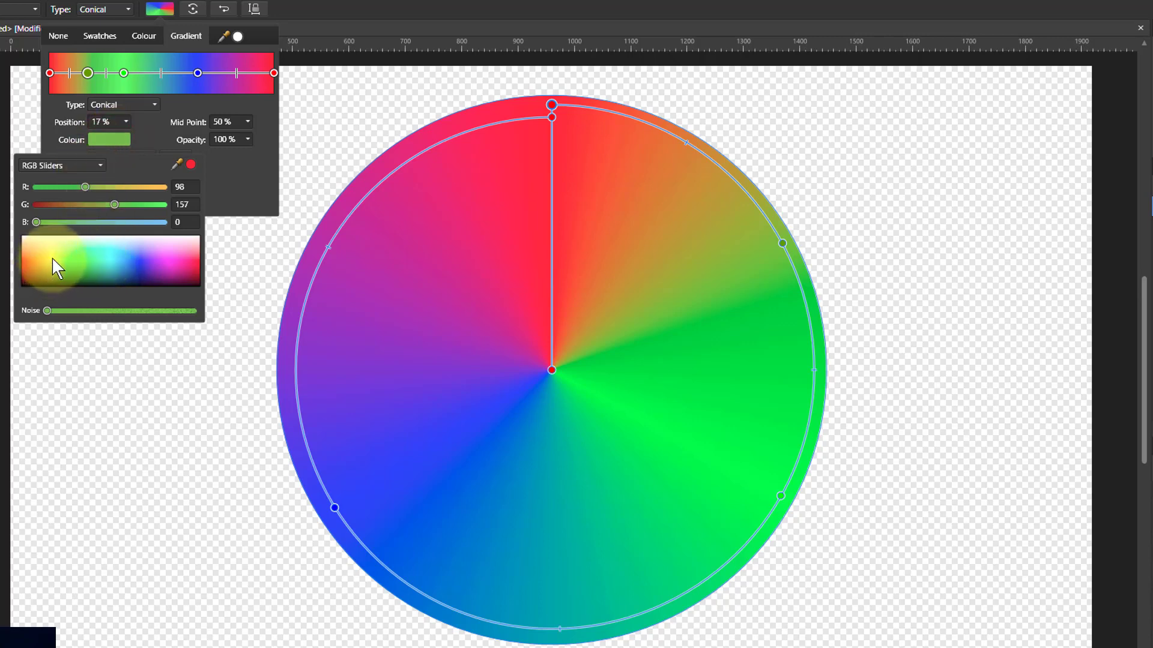
click(114, 204)
drag(114, 205, 168, 205)
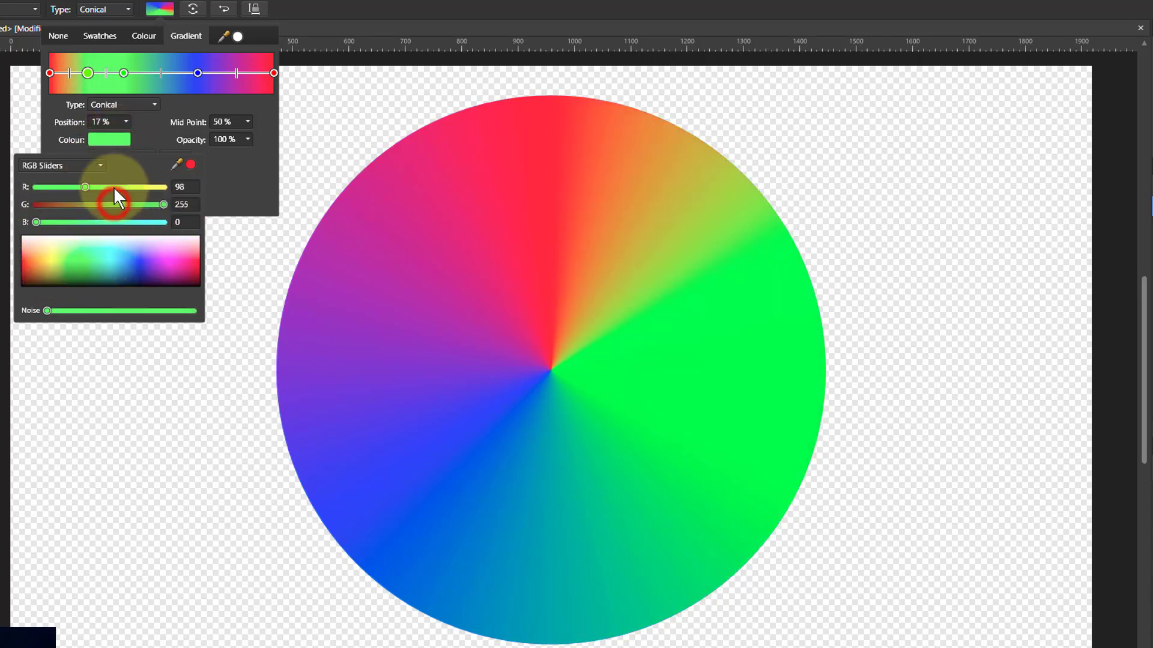
drag(81, 185, 222, 191)
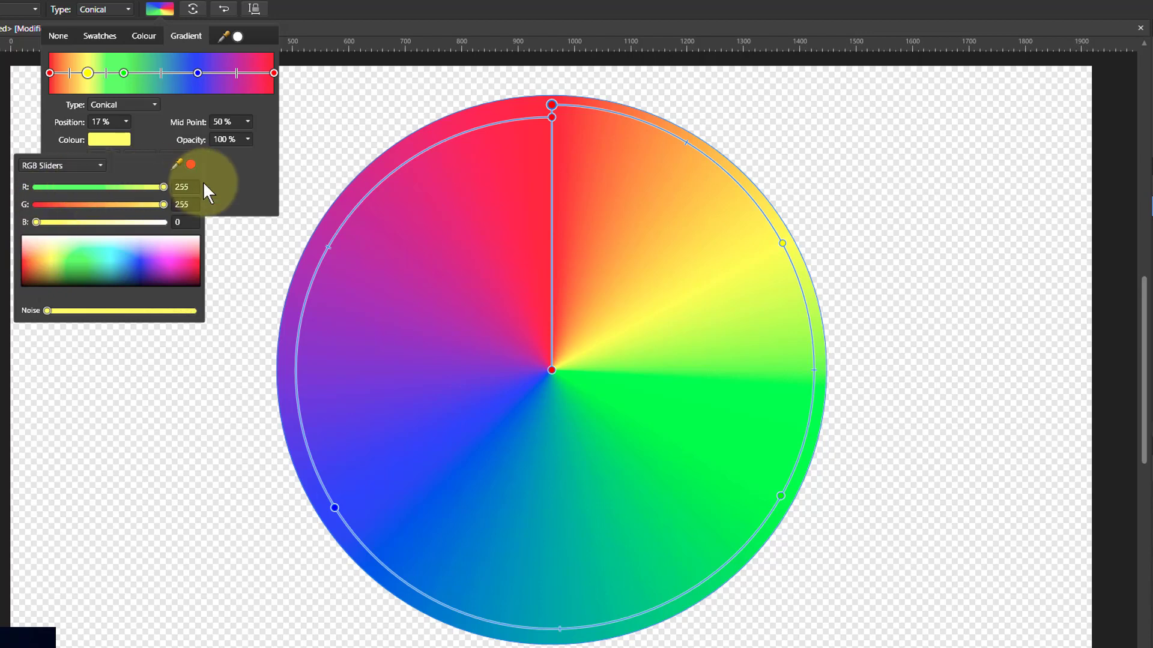
click(178, 70)
Turn the 50% blue stop into pure cyan (R0 G255 B255)
click(176, 72)
drag(176, 72, 161, 73)
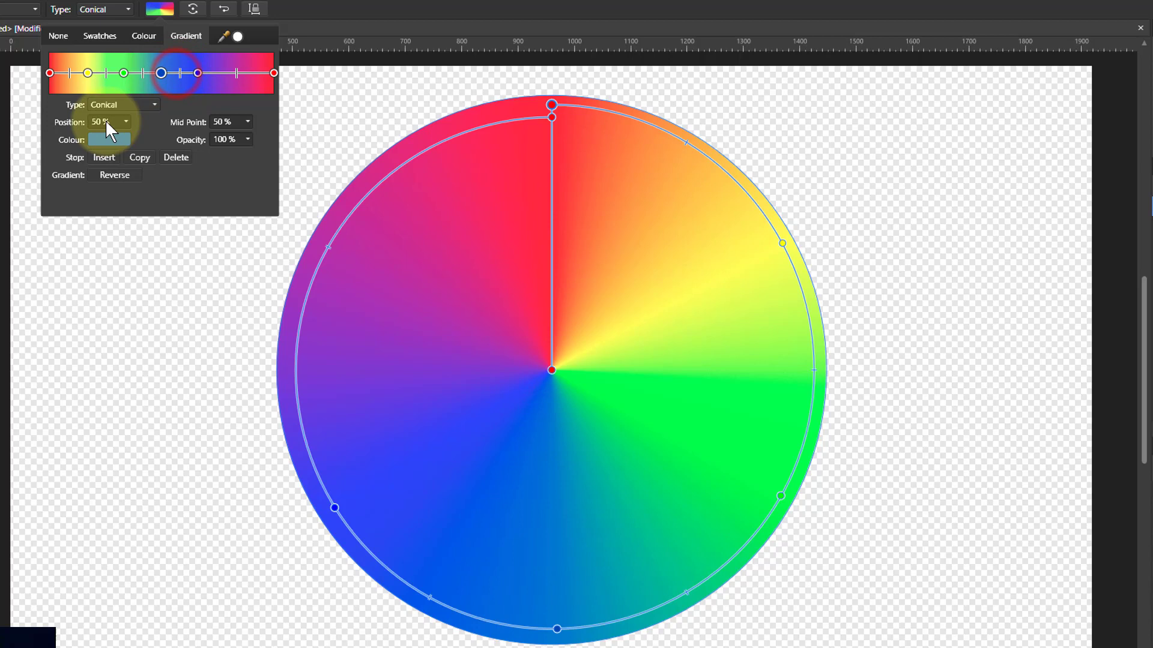
click(114, 140)
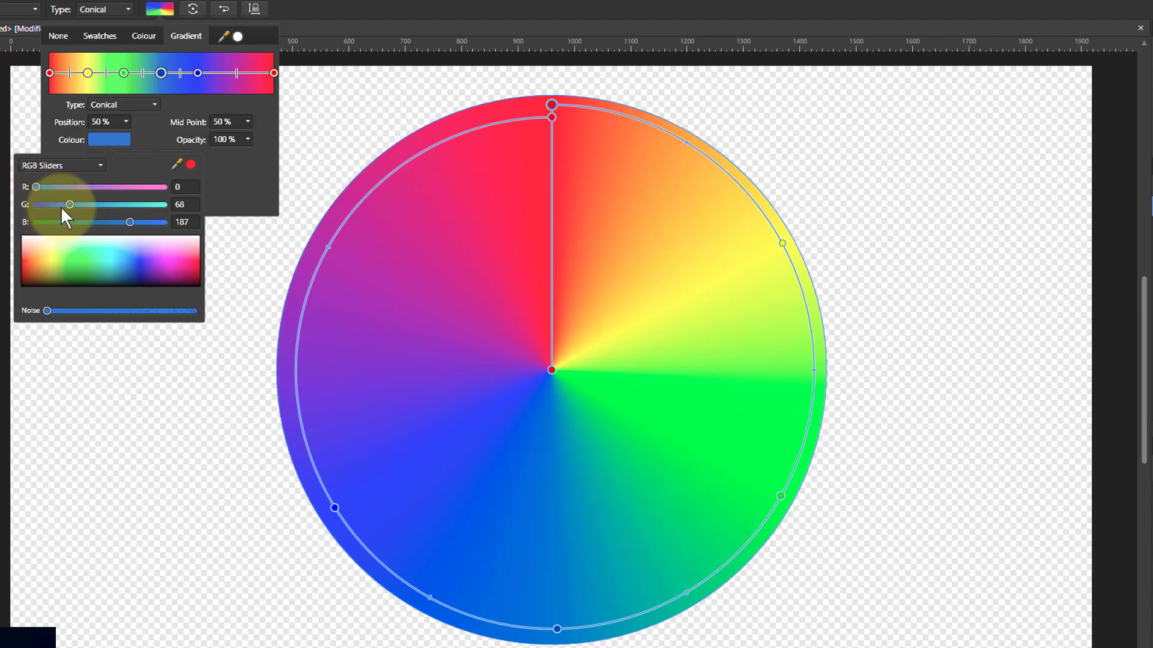
drag(67, 203, 138, 213)
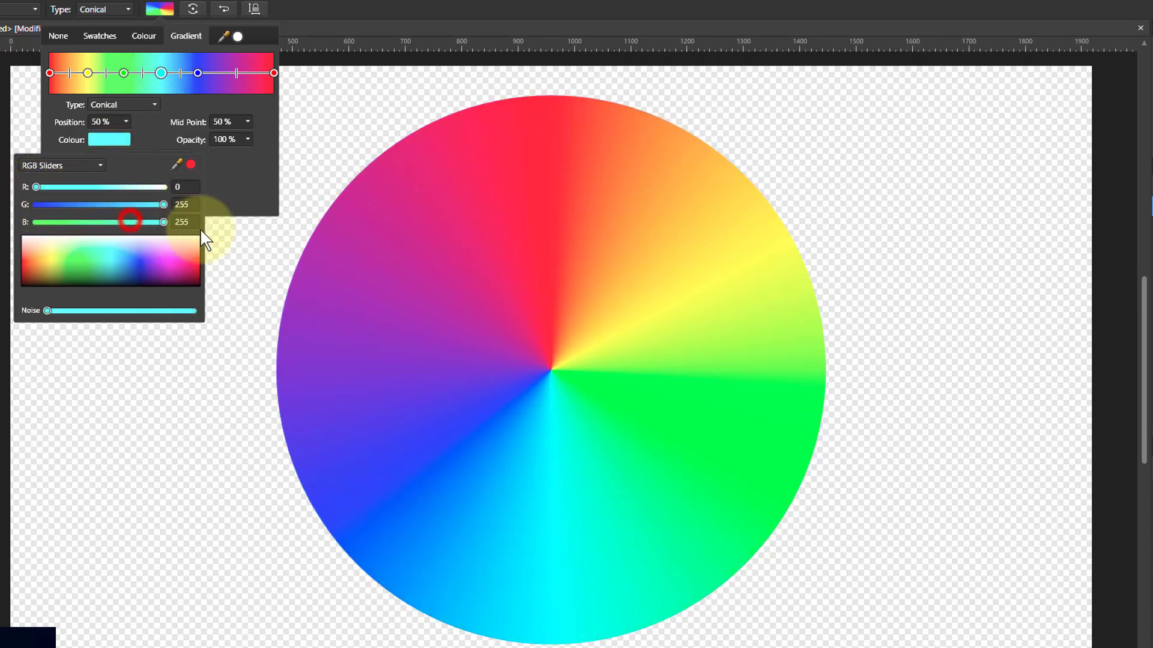
drag(204, 240, 218, 233)
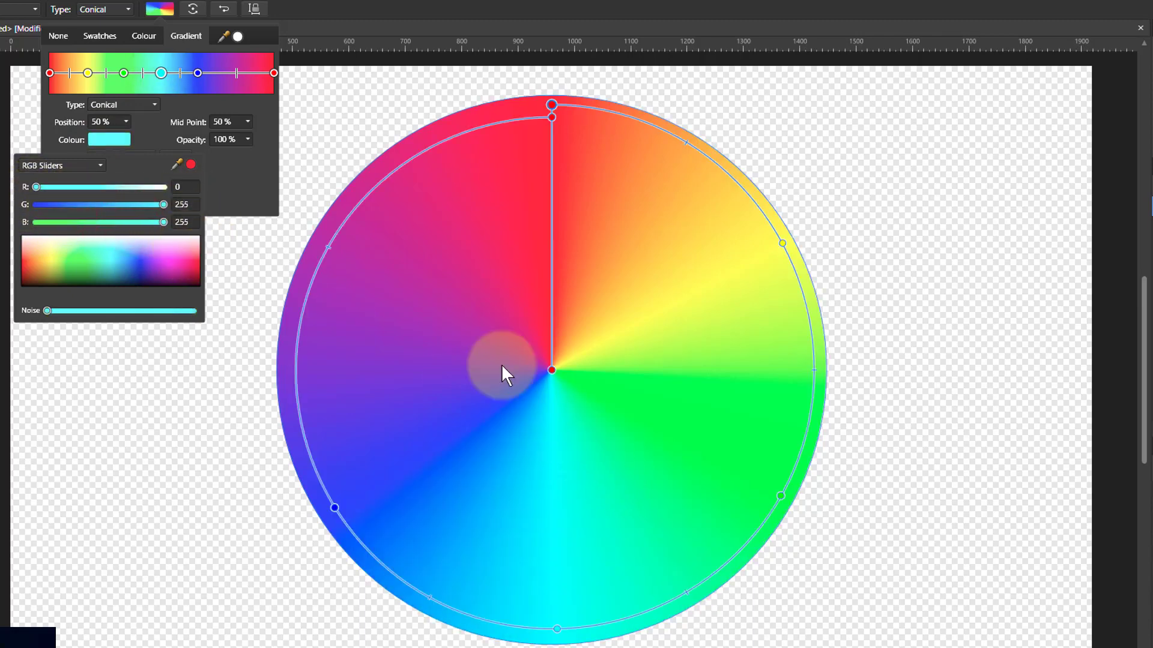
Move the purple stop from 78% to 83% and raise its red to 255, making magenta
click(224, 73)
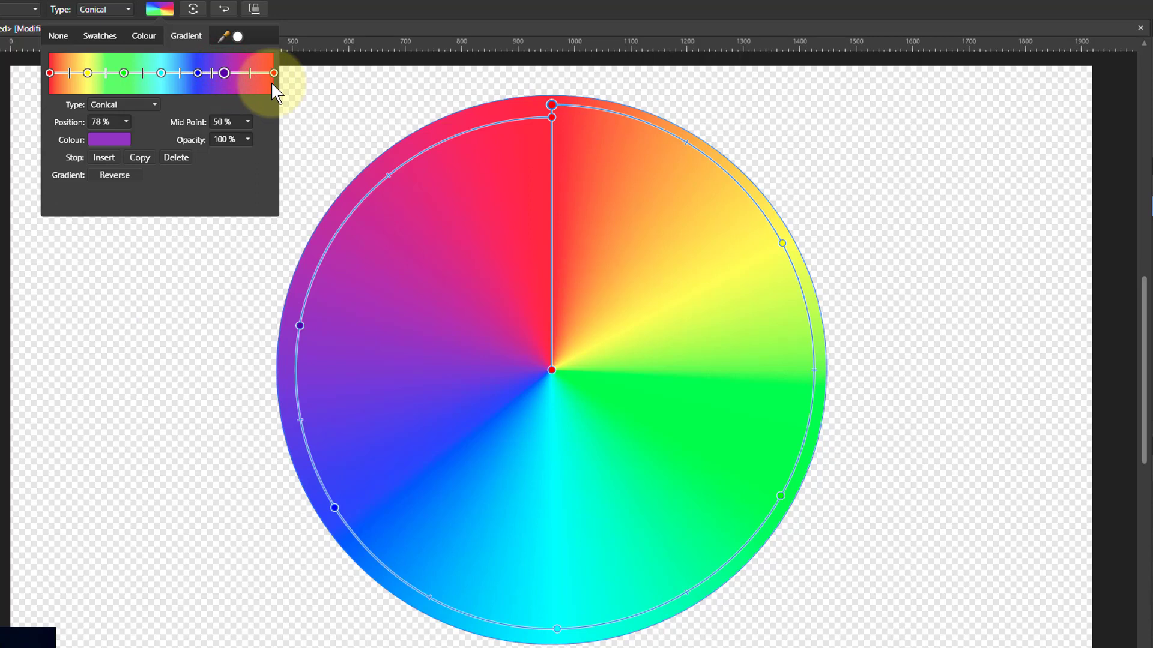
click(109, 121)
text(83)
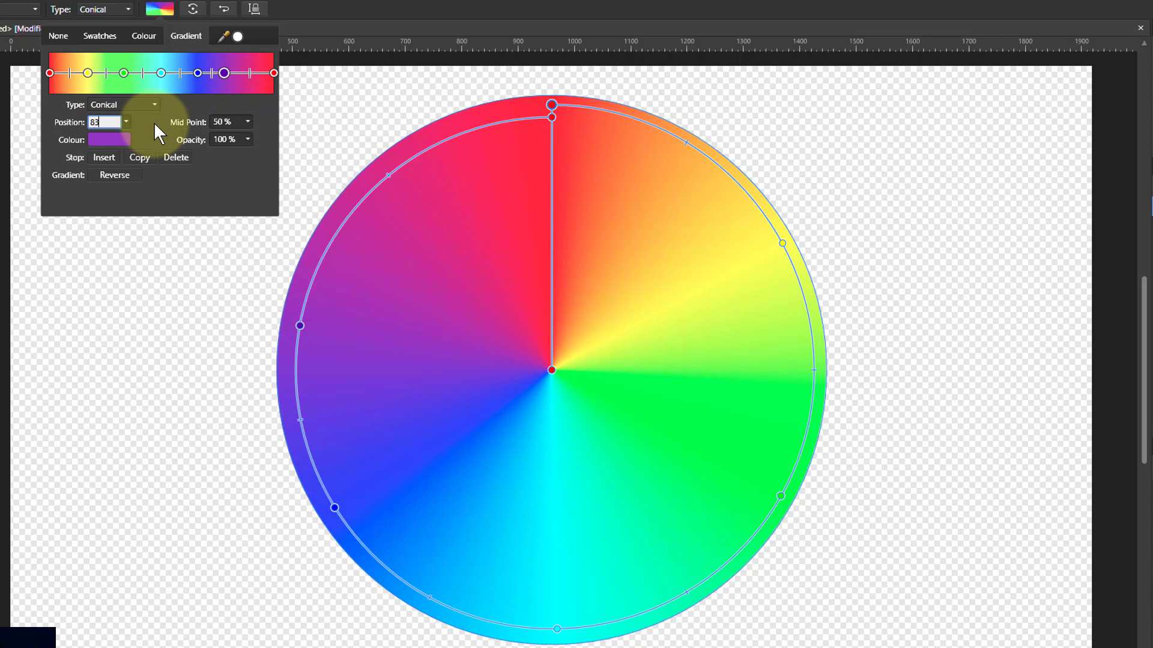
key(Return)
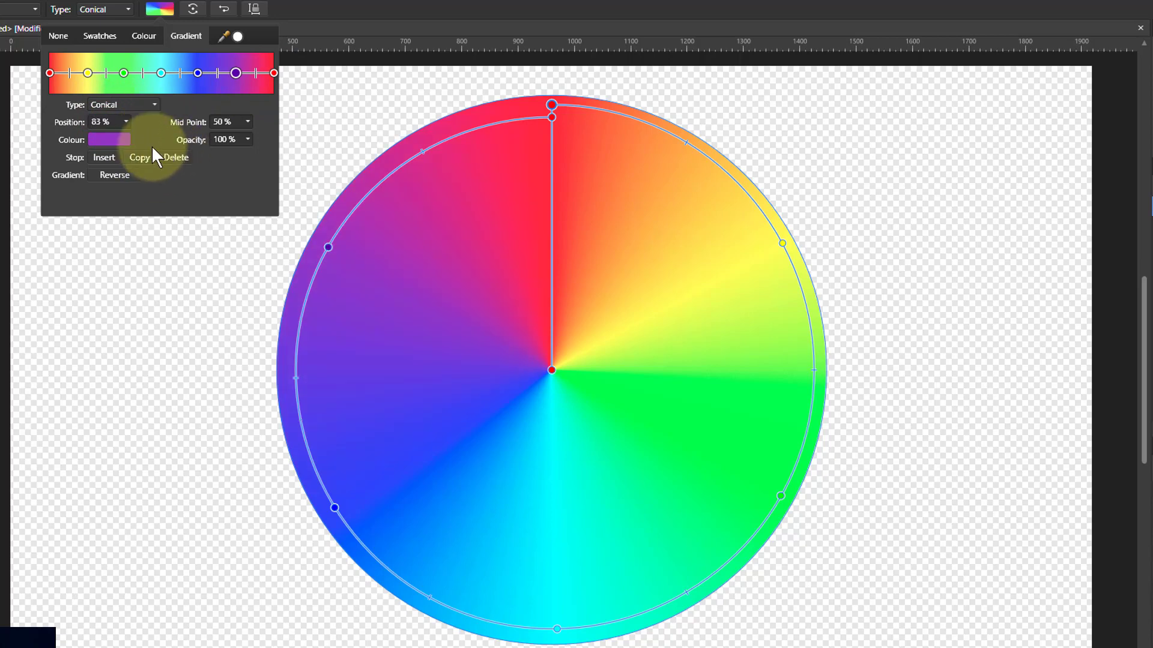
click(110, 140)
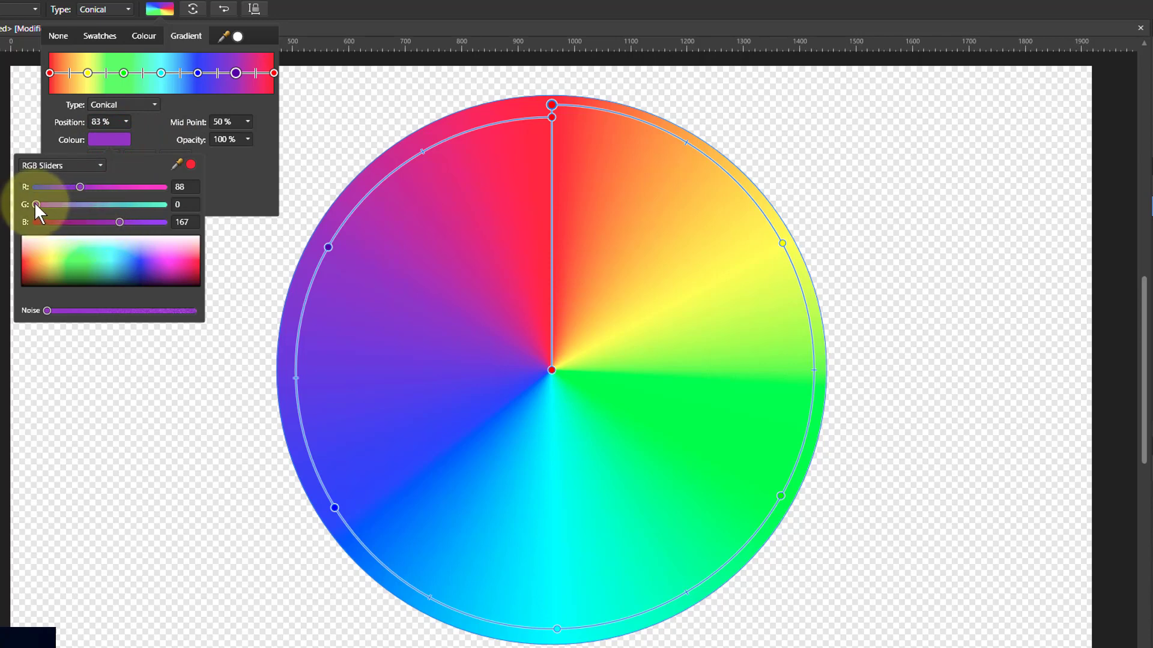
drag(80, 186, 192, 193)
drag(119, 222, 222, 232)
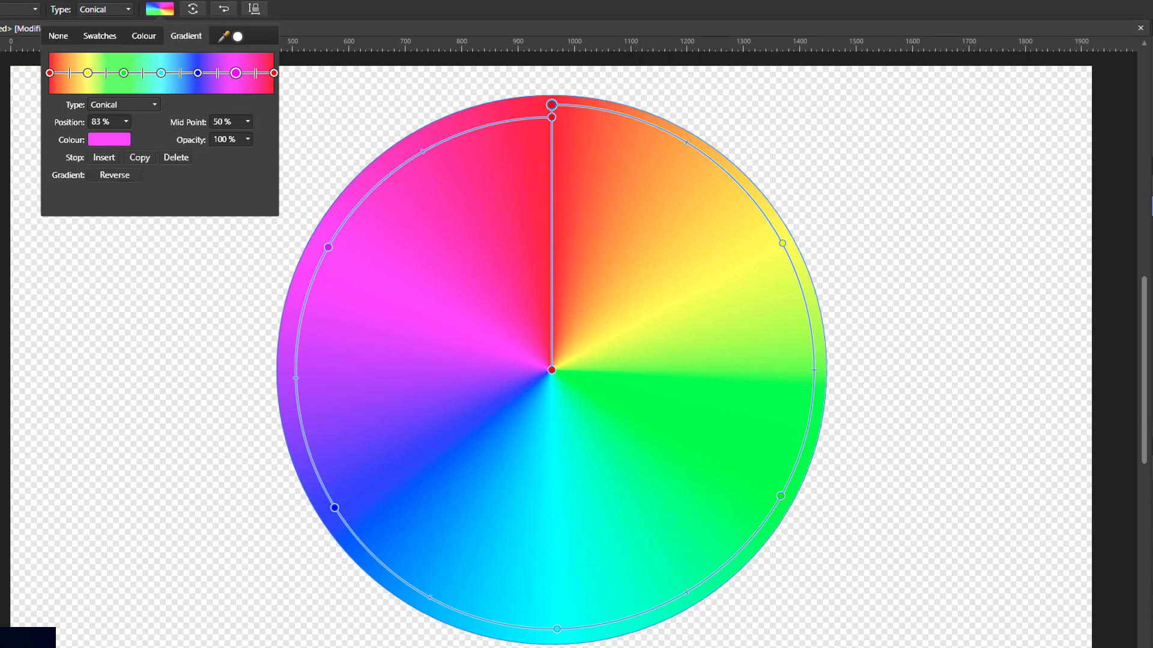
key(h)
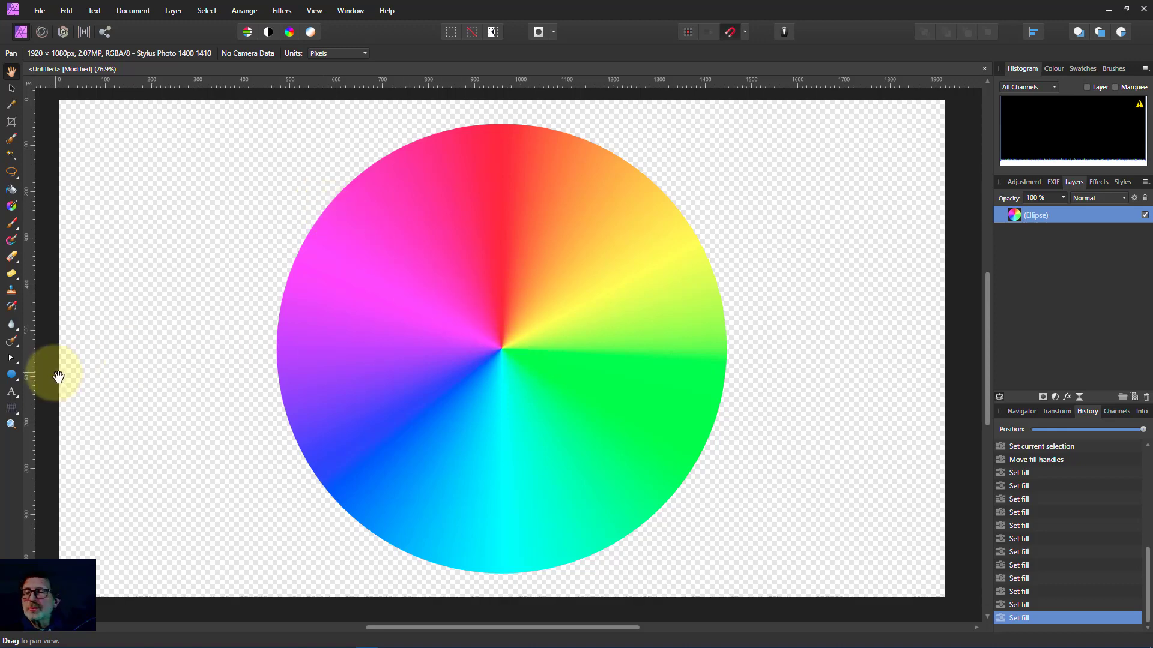
Draw a second circle from the wheel's centre and open its gradient fill
click(9, 376)
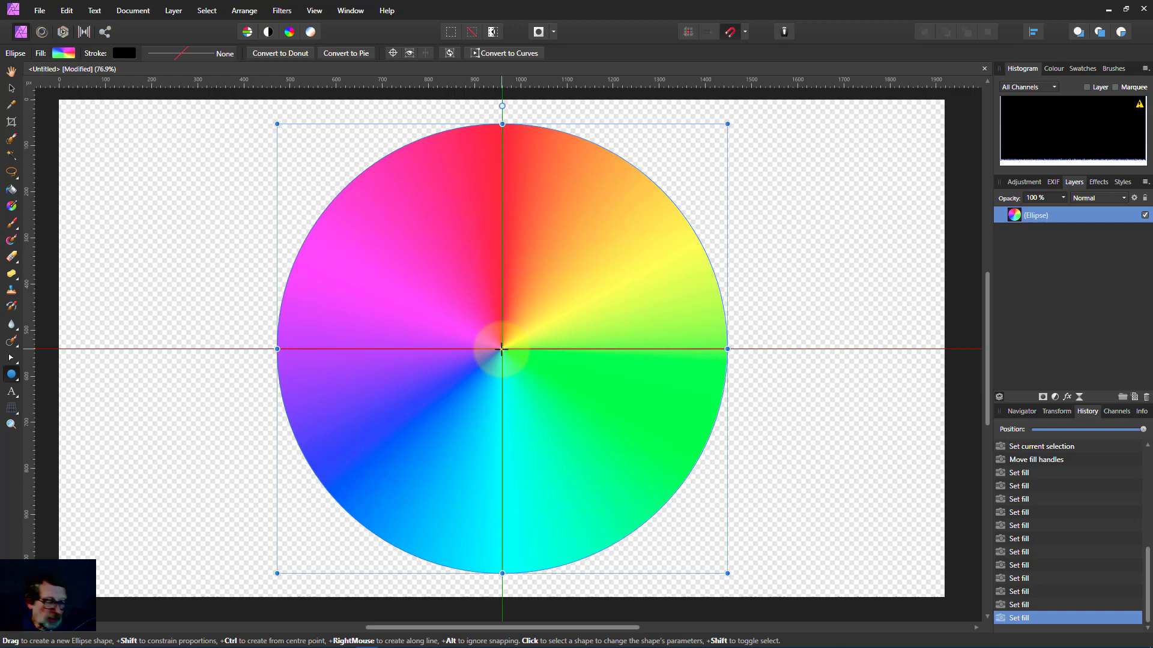
drag(502, 349, 741, 558)
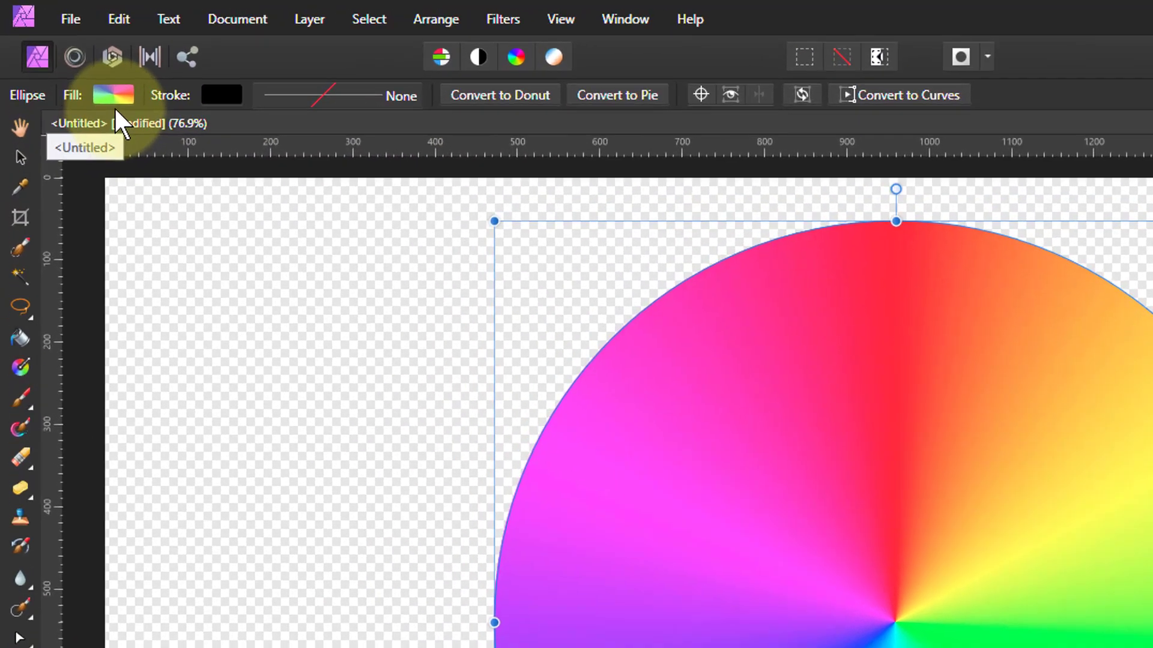
click(63, 53)
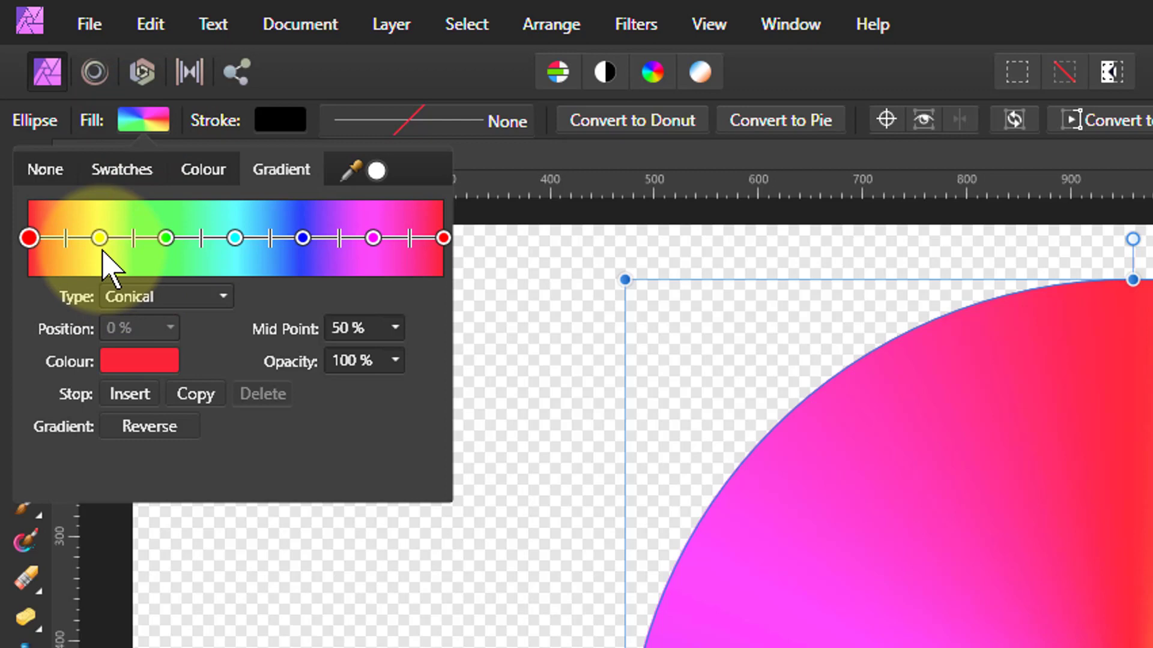
Remove the yellow, green, cyan, blue and magenta stops, leaving two red stops
drag(99, 240, 116, 329)
drag(167, 239, 180, 322)
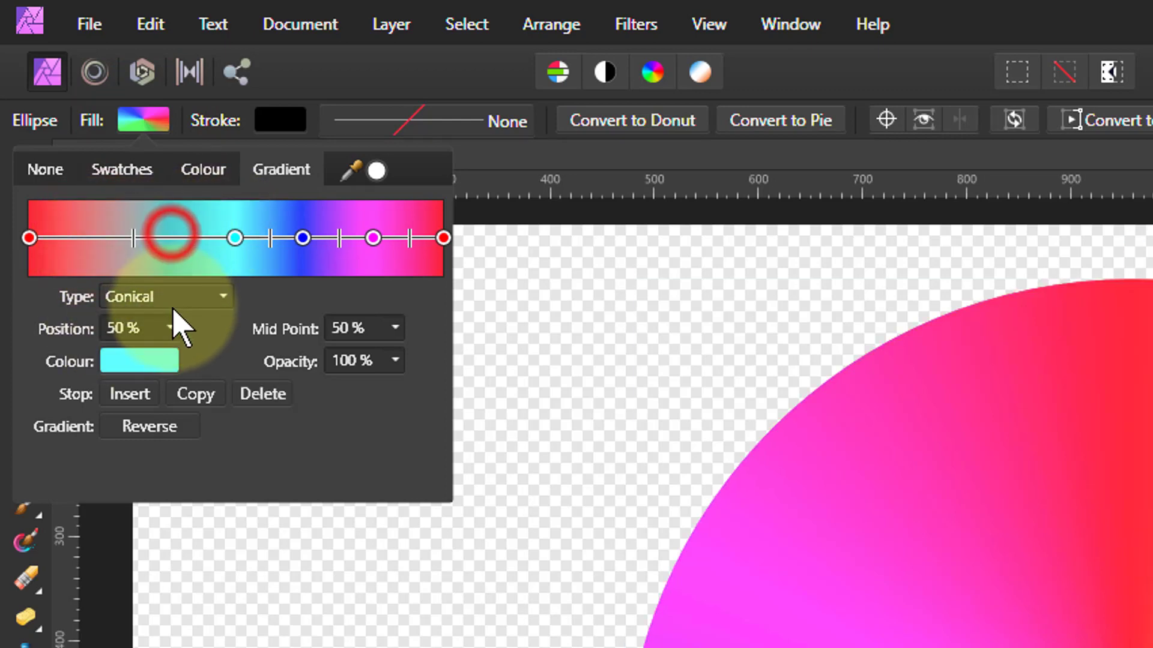
drag(235, 238, 241, 306)
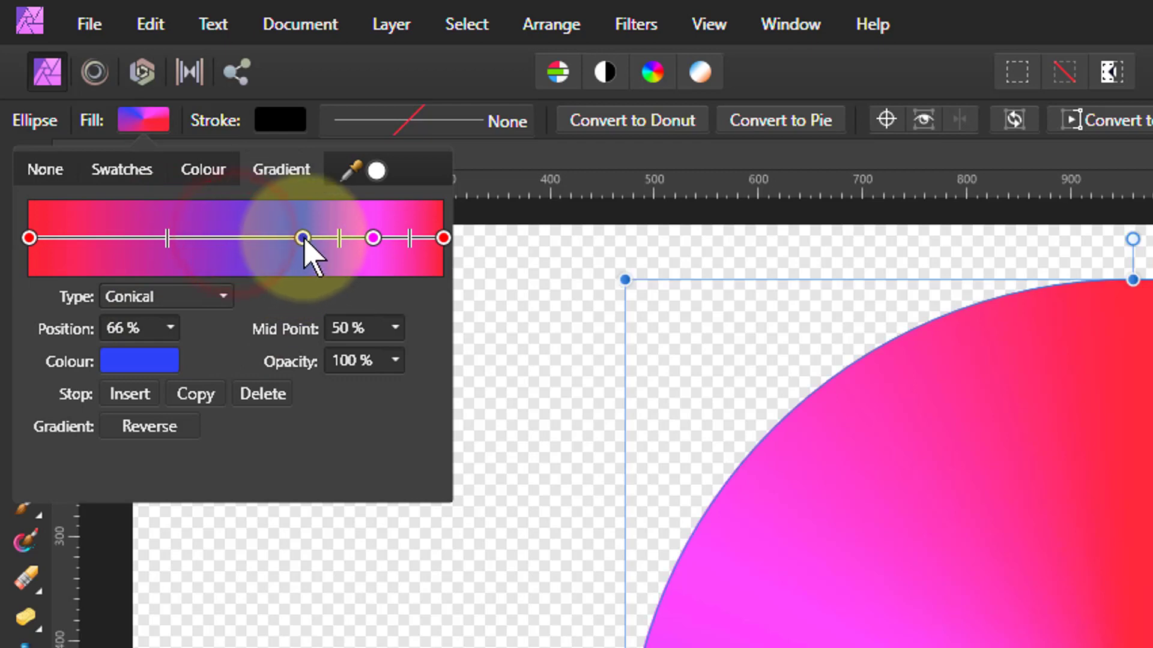
drag(304, 238, 305, 340)
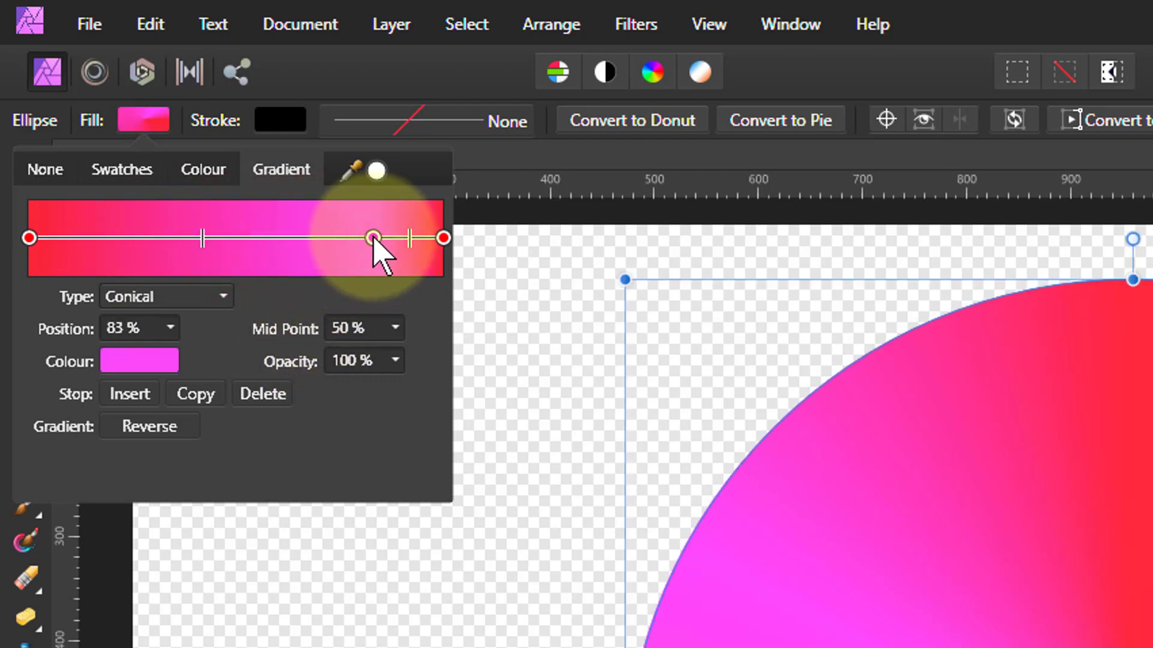
drag(373, 238, 285, 276)
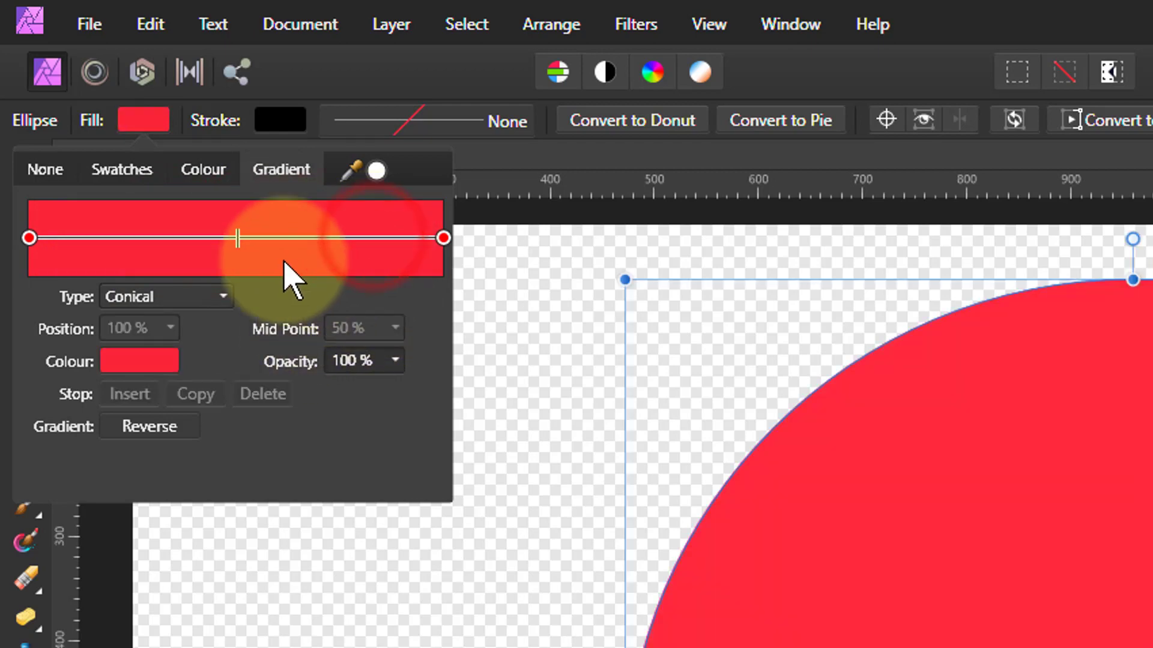
Set the overlay gradient's left stop colour to white
click(28, 239)
click(142, 360)
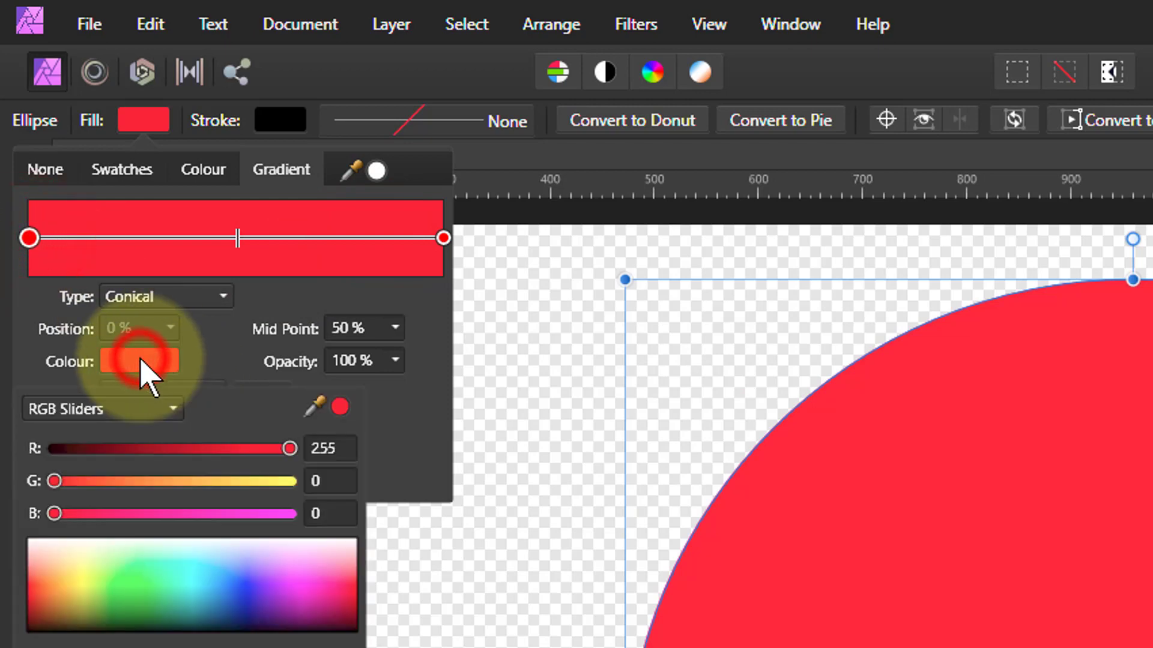
click(175, 546)
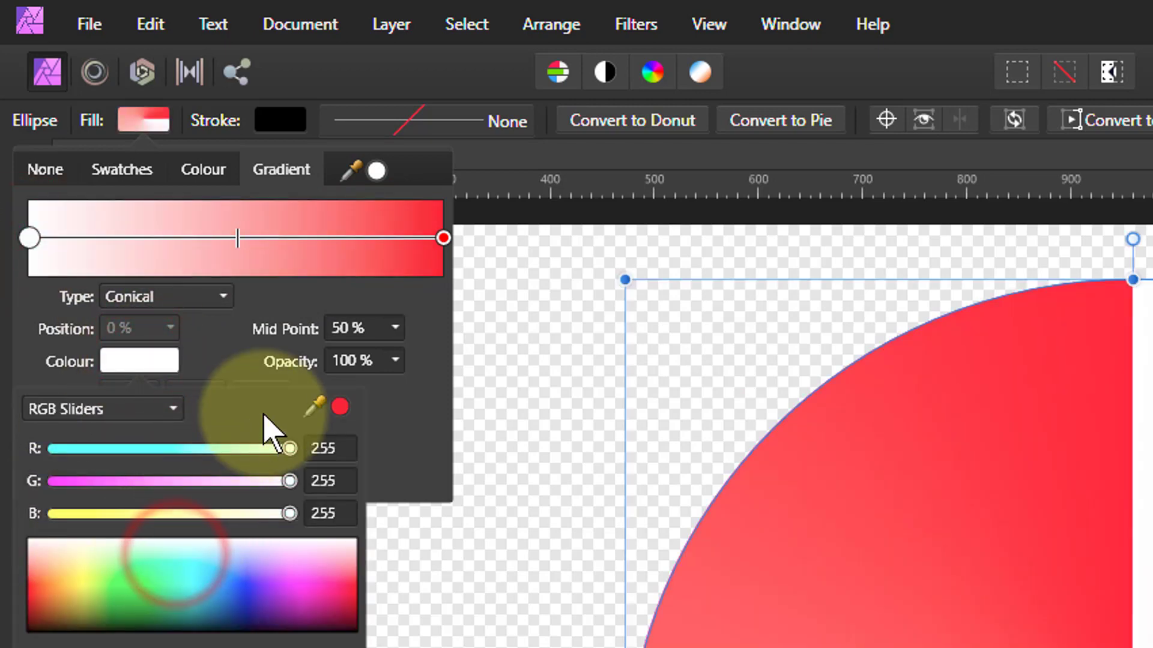
click(443, 238)
Fade the right stop to 0% opacity and change the gradient type to Elliptical
click(443, 239)
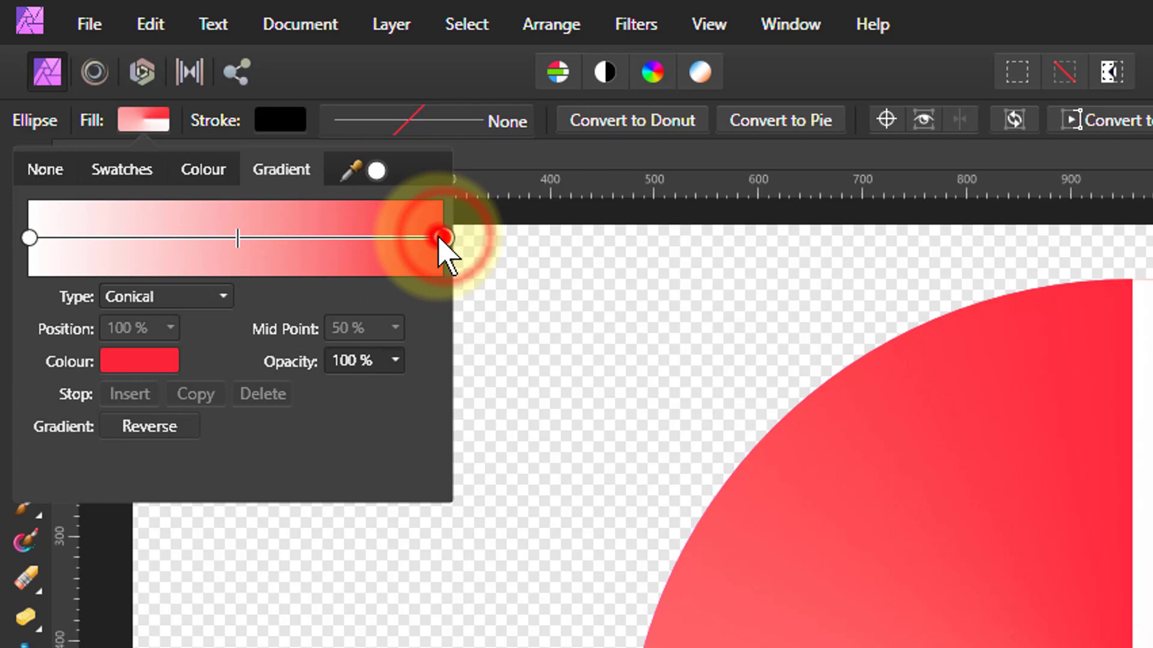
click(395, 360)
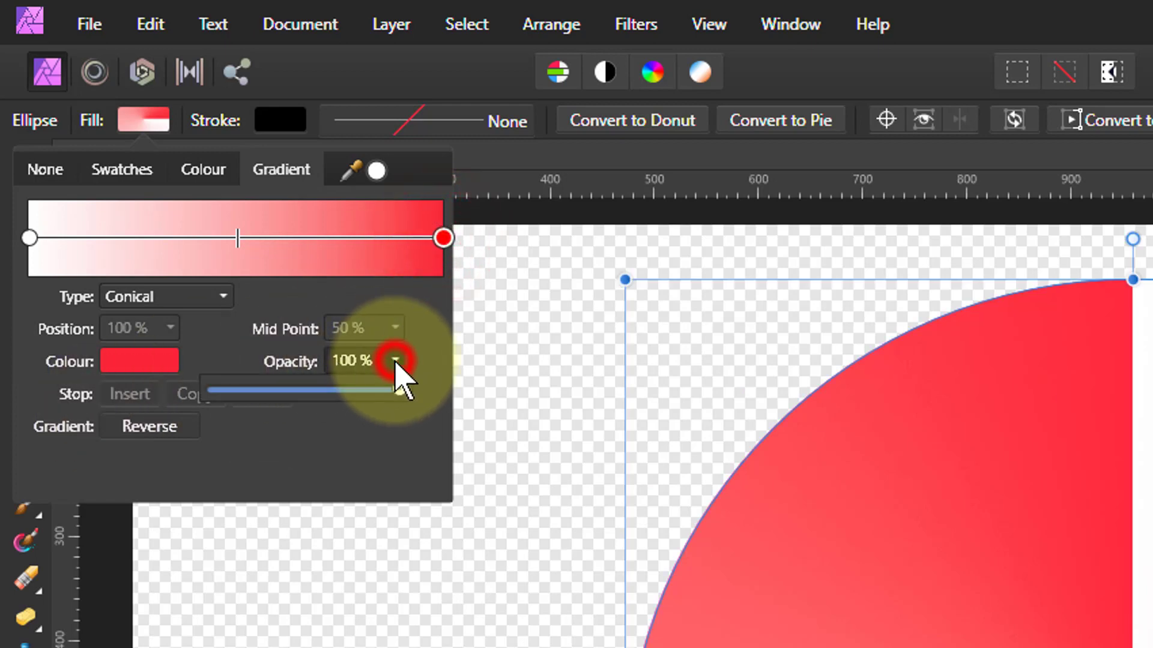
drag(399, 389, 6, 421)
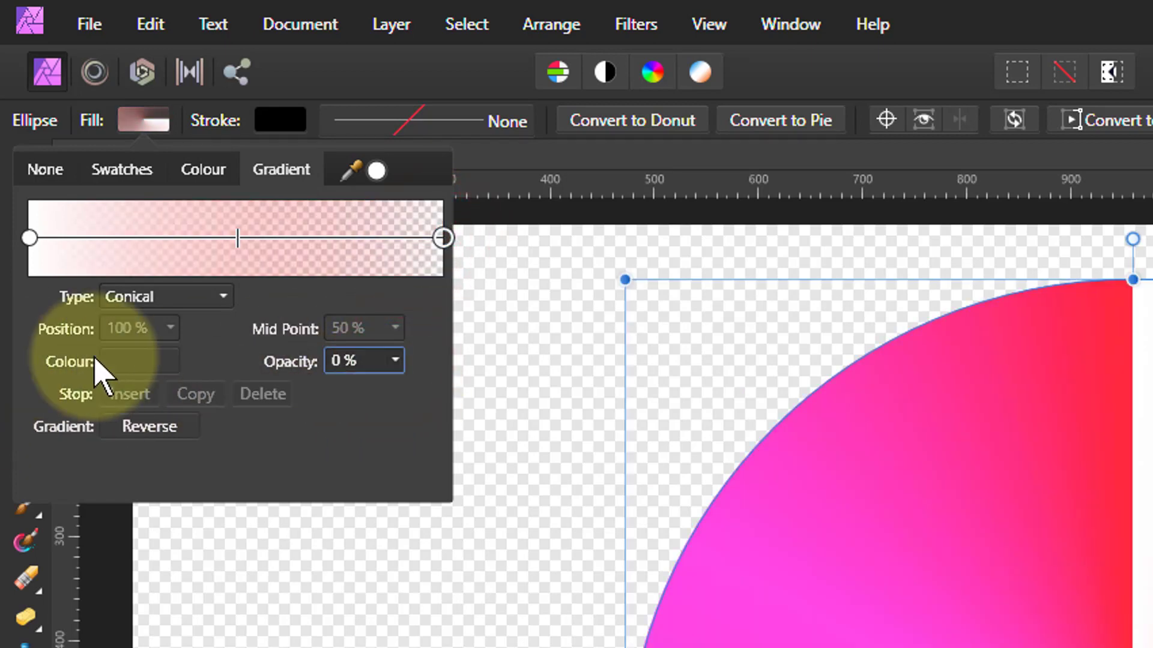
click(104, 296)
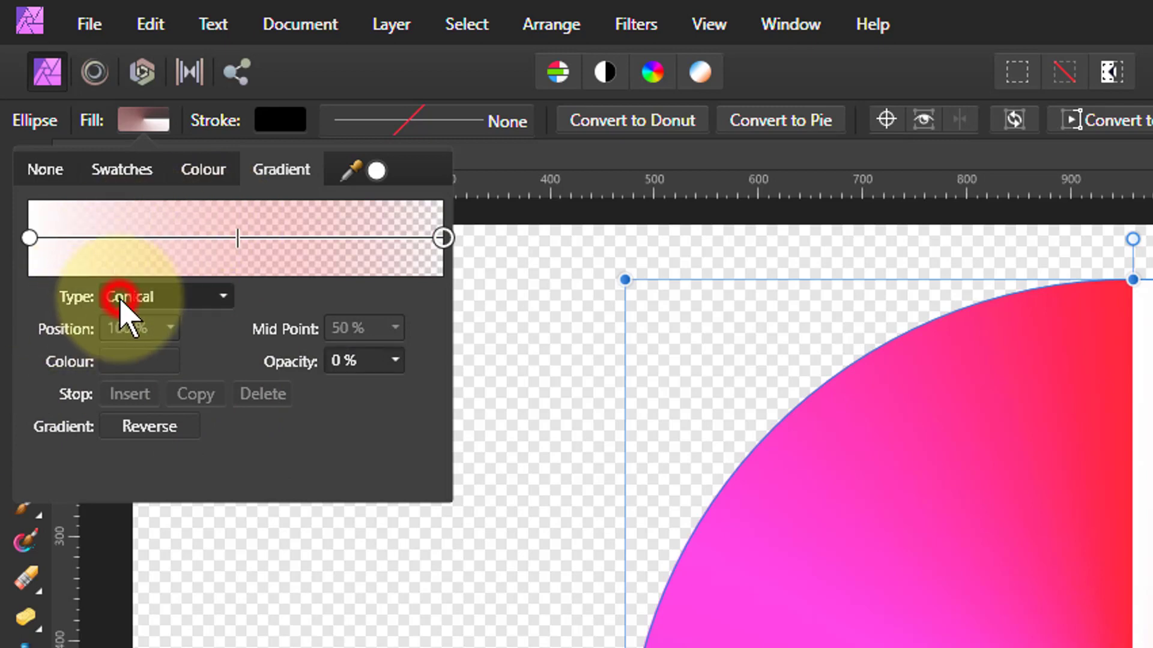
click(191, 296)
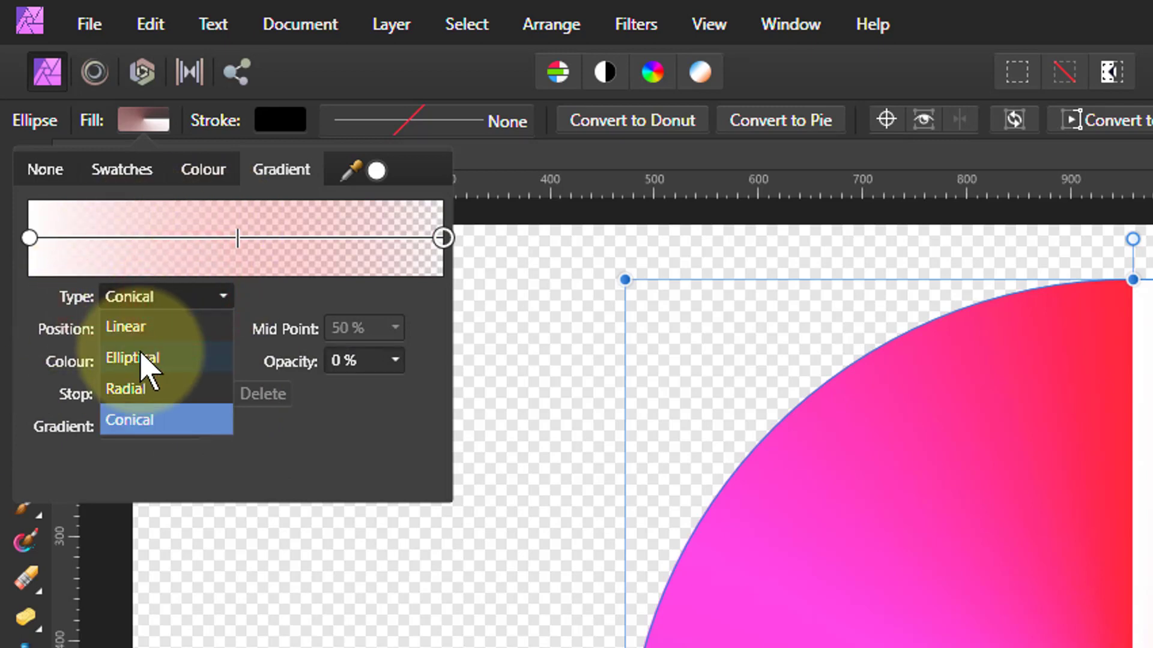
click(141, 359)
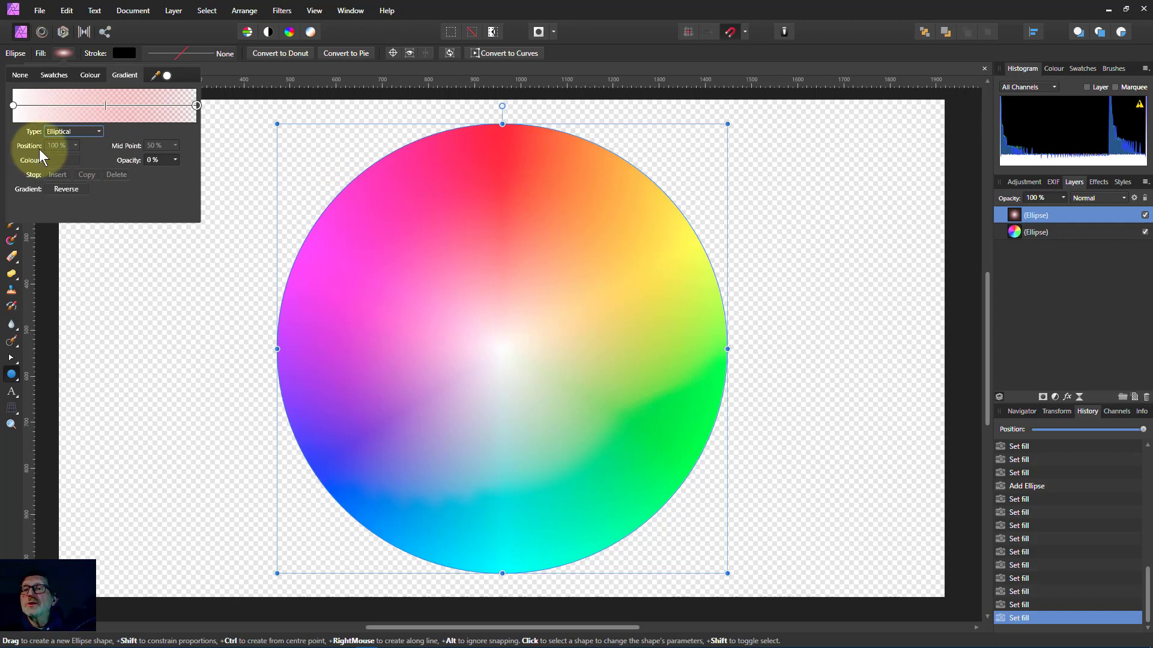
Change the overlay's white centre stop to black (R0 G0 B0)
click(13, 106)
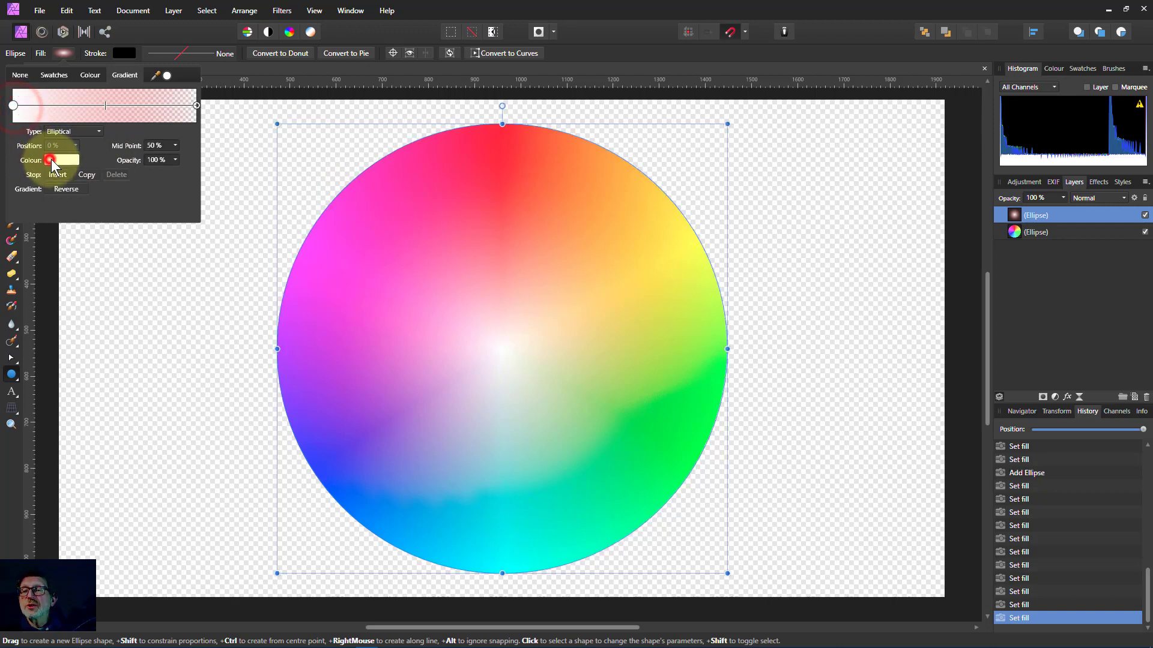
click(51, 160)
drag(84, 281, 84, 290)
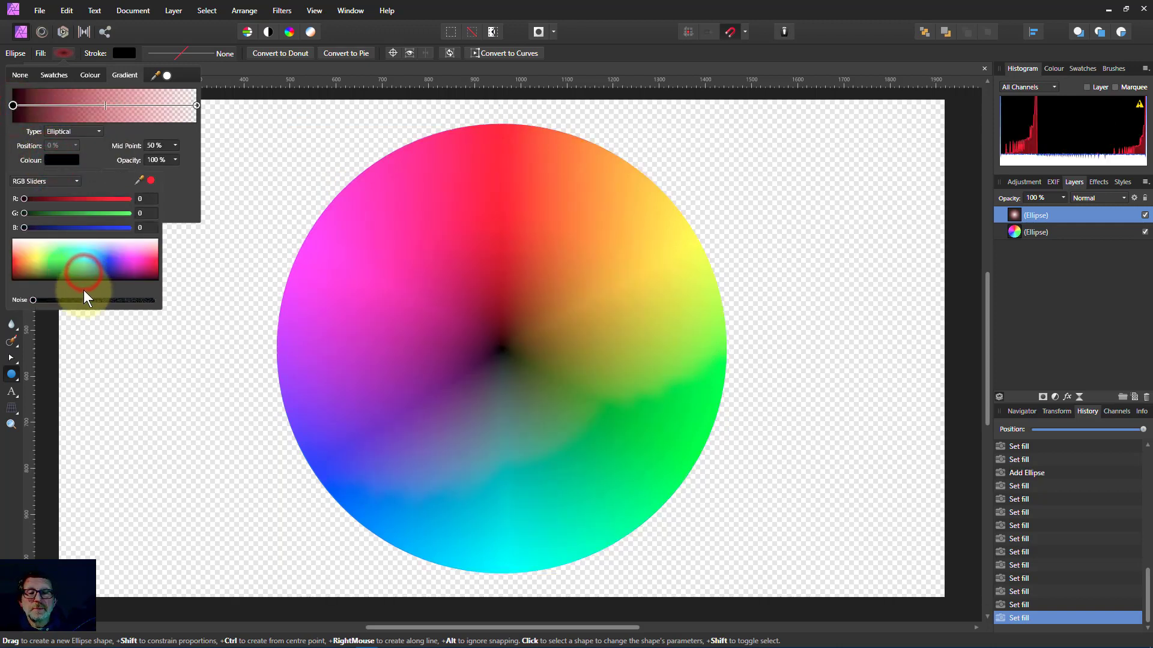